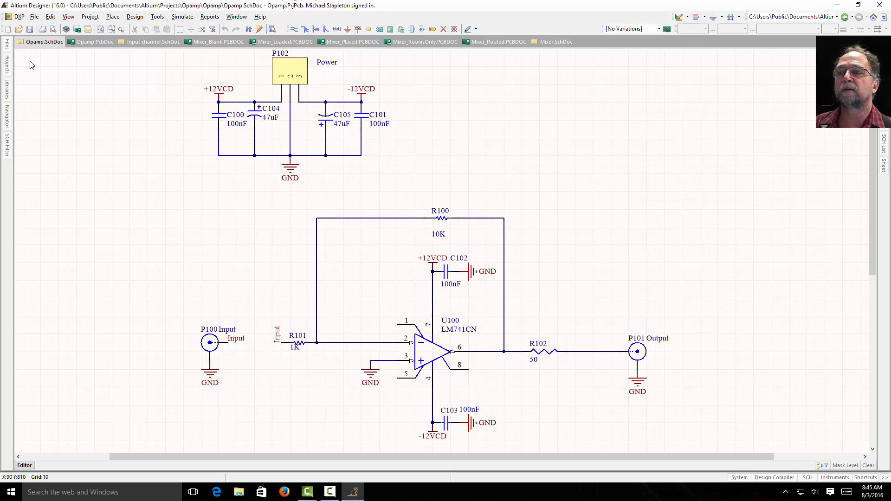
# Step: Open the Opamp.PcbDoc board document from the Opamp project
pyautogui.click(8, 68)
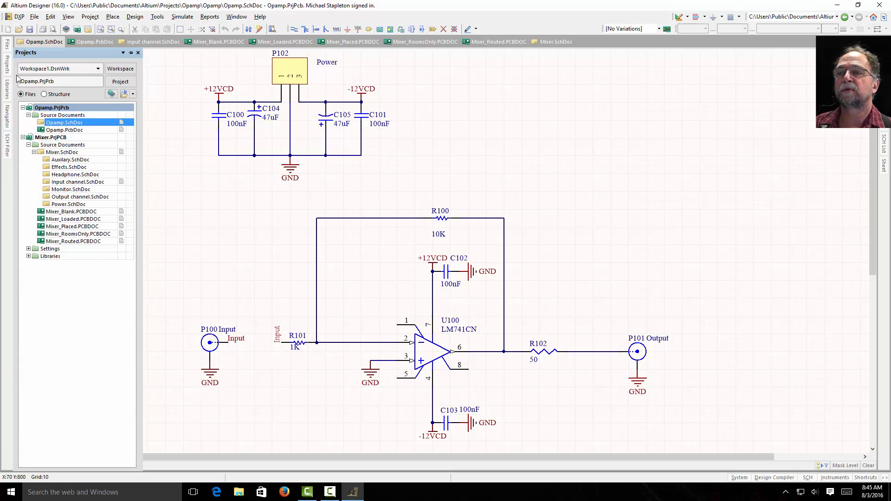
pyautogui.doubleClick(65, 130)
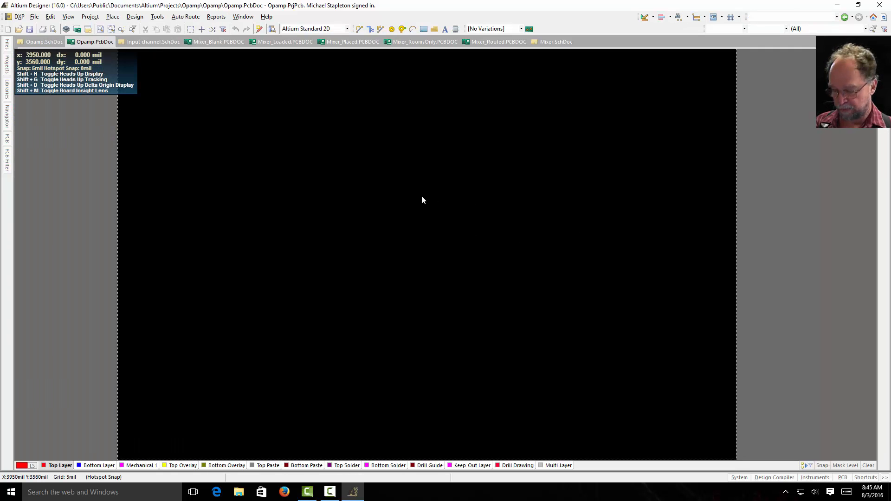
pyautogui.keyDown('ctrl'); pyautogui.scroll(-3, 421, 196); pyautogui.keyUp('ctrl')
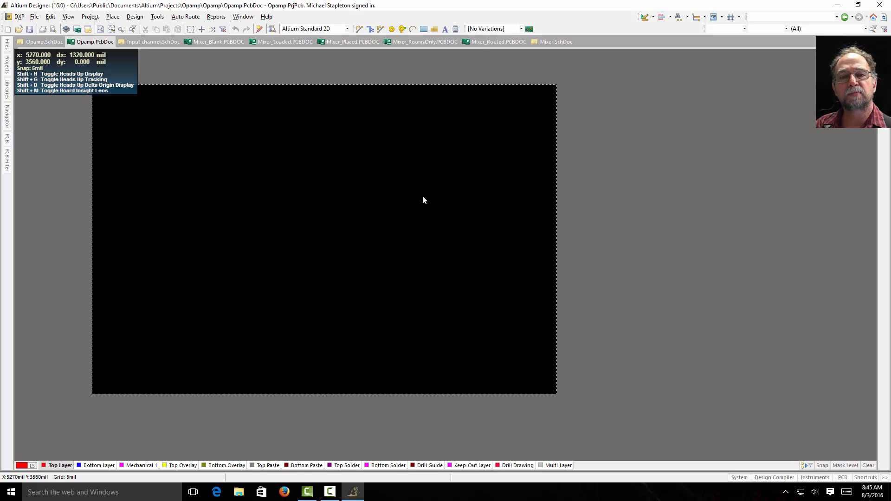
# Step: Examine the blank board area of Opamp.PcbDoc at different magnifications and view positions
pyautogui.keyDown('shift'); pyautogui.scroll(-4, 424, 197); pyautogui.keyUp('shift')
pyautogui.keyDown('shift'); pyautogui.scroll(4, 426, 198); pyautogui.keyUp('shift')
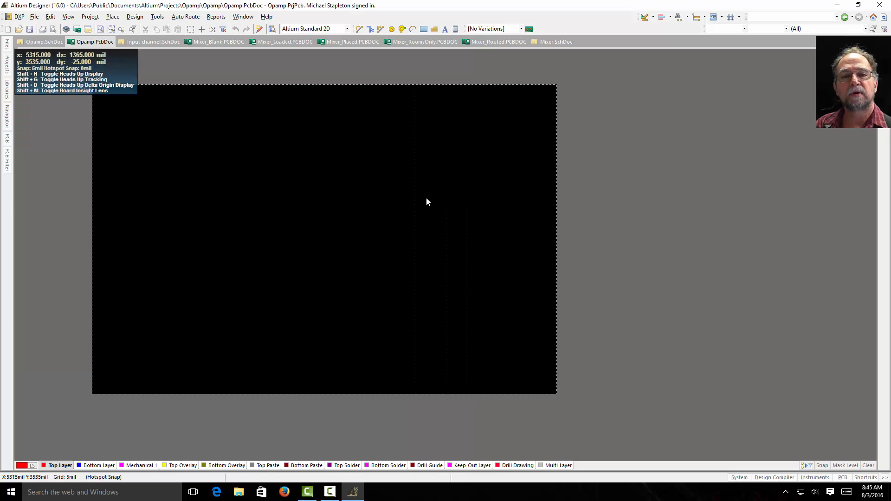
pyautogui.keyDown('ctrl'); pyautogui.scroll(-7, 426, 196); pyautogui.keyUp('ctrl')
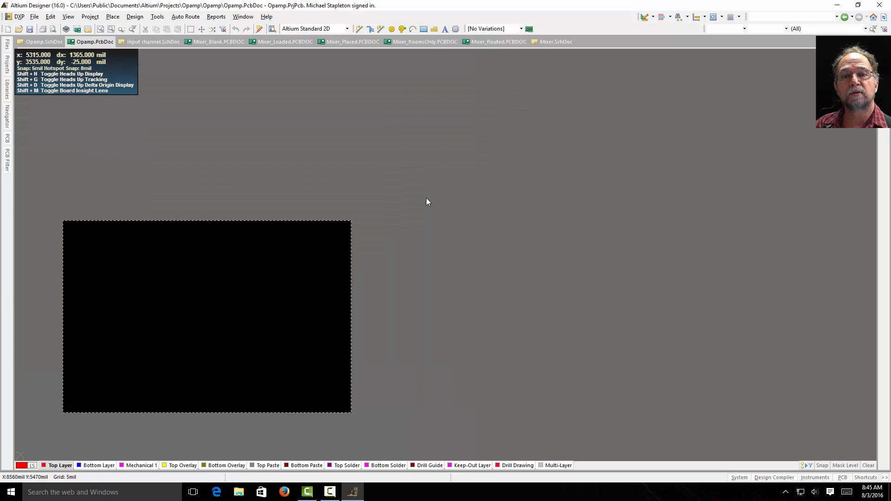
pyautogui.keyDown('ctrl'); pyautogui.scroll(5, 426, 198); pyautogui.keyUp('ctrl')
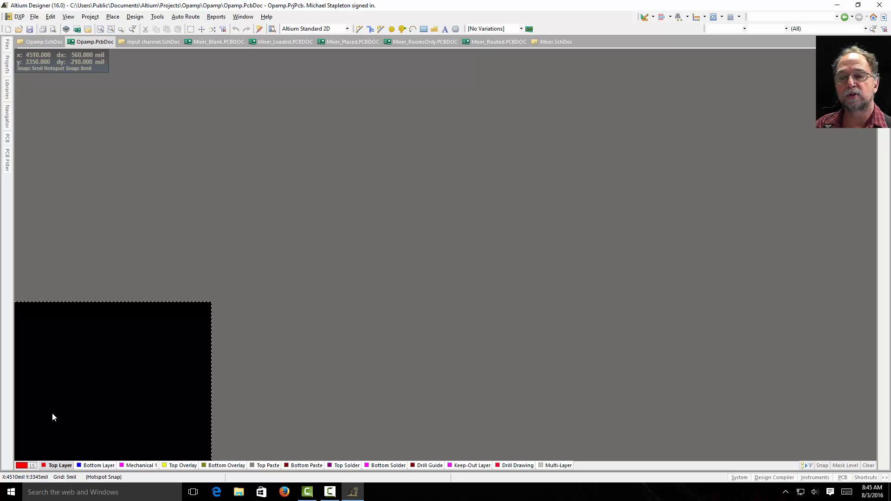
pyautogui.keyDown('ctrl'); pyautogui.scroll(3, 57, 423); pyautogui.keyUp('ctrl')
pyautogui.keyDown('ctrl'); pyautogui.scroll(1, 56, 422); pyautogui.keyUp('ctrl')
pyautogui.moveTo(93, 415); pyautogui.dragTo(535, 269, button='right')
pyautogui.keyDown('ctrl'); pyautogui.scroll(-4, 366, 283); pyautogui.keyUp('ctrl')
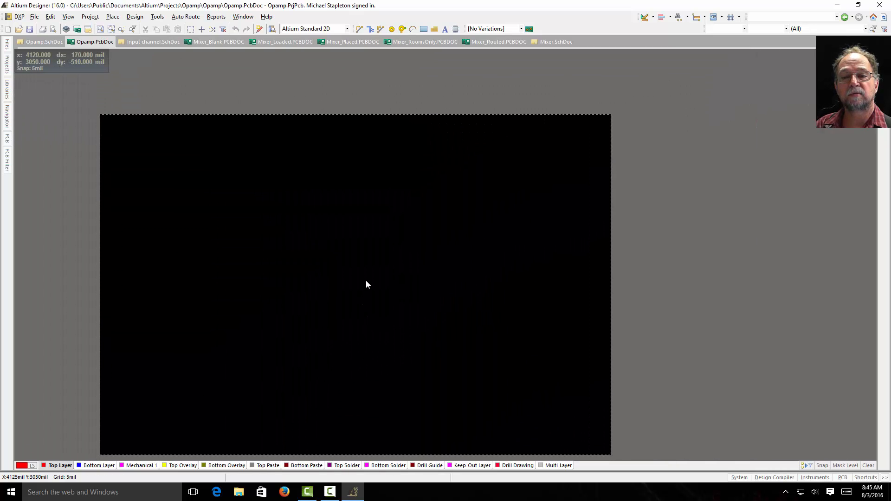
pyautogui.keyDown('shift'); pyautogui.scroll(-6, 366, 281); pyautogui.keyUp('shift')
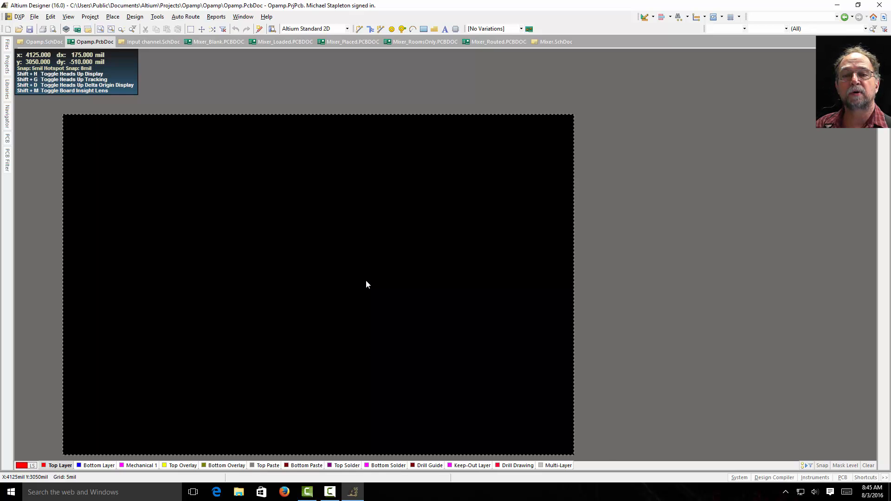
pyautogui.keyDown('shift'); pyautogui.scroll(6, 370, 280); pyautogui.keyUp('shift')
pyautogui.keyDown('shift'); pyautogui.scroll(-10, 372, 280); pyautogui.keyUp('shift')
pyautogui.keyDown('shift'); pyautogui.scroll(8, 377, 284); pyautogui.keyUp('shift')
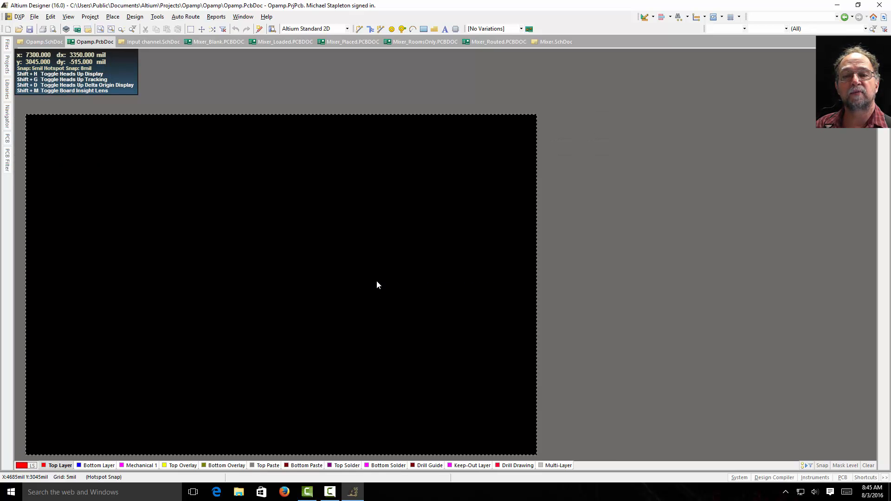
pyautogui.keyDown('shift'); pyautogui.scroll(-5, 376, 285); pyautogui.keyUp('shift')
pyautogui.keyDown('shift'); pyautogui.scroll(5, 376, 285); pyautogui.keyUp('shift')
pyautogui.scroll(-2, 377, 281)
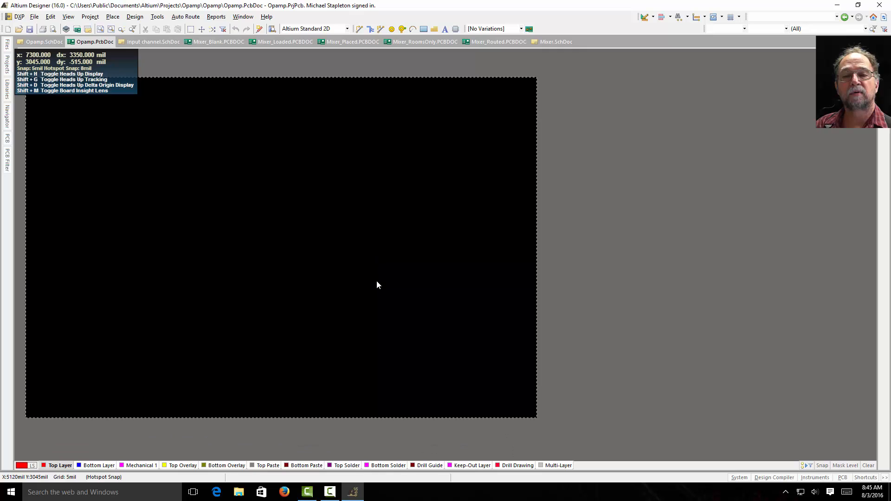
pyautogui.scroll(8, 376, 281)
pyautogui.scroll(-6, 377, 284)
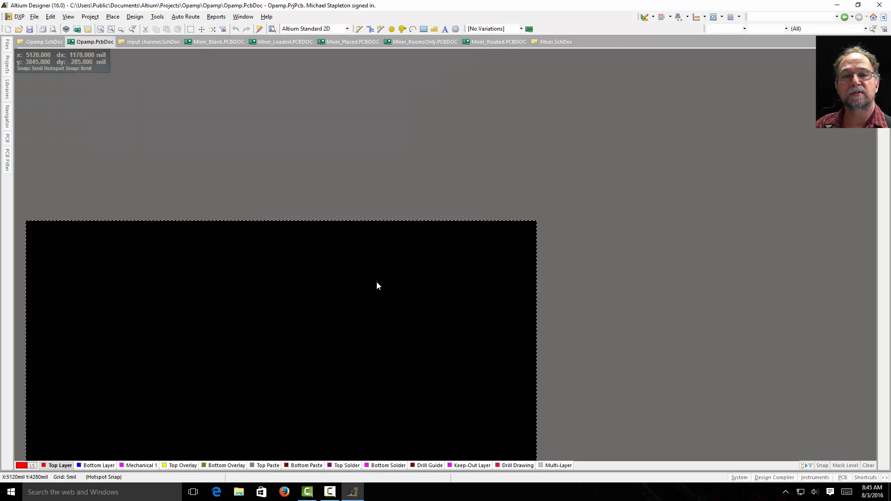
pyautogui.scroll(4, 378, 292)
pyautogui.scroll(-3, 379, 319)
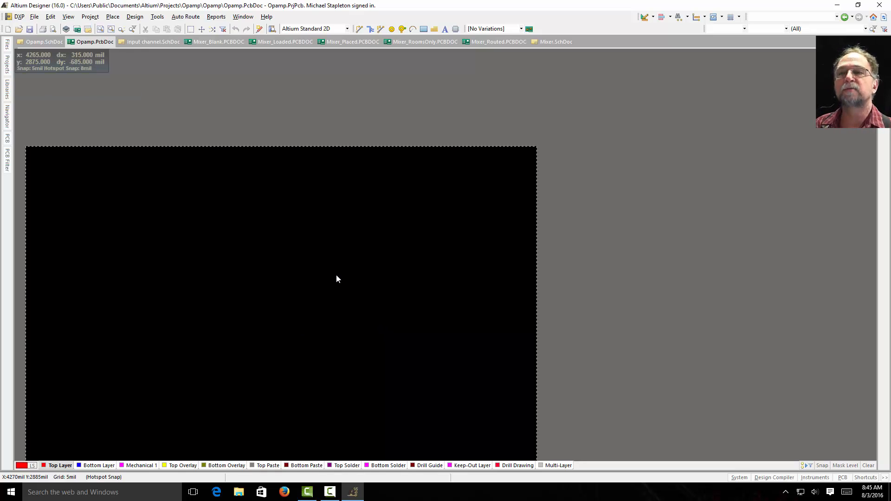
pyautogui.moveTo(150, 286); pyautogui.dragTo(241, 236, button='right')
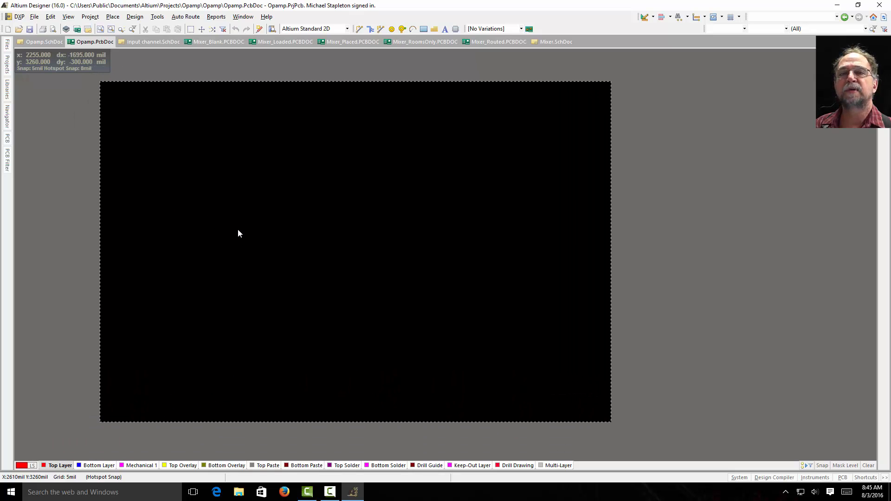
# Step: Generate the engineering change order that updates Opamp.PcbDoc from the Opamp.SchDoc schematic and review its listed additions
pyautogui.click(40, 42)
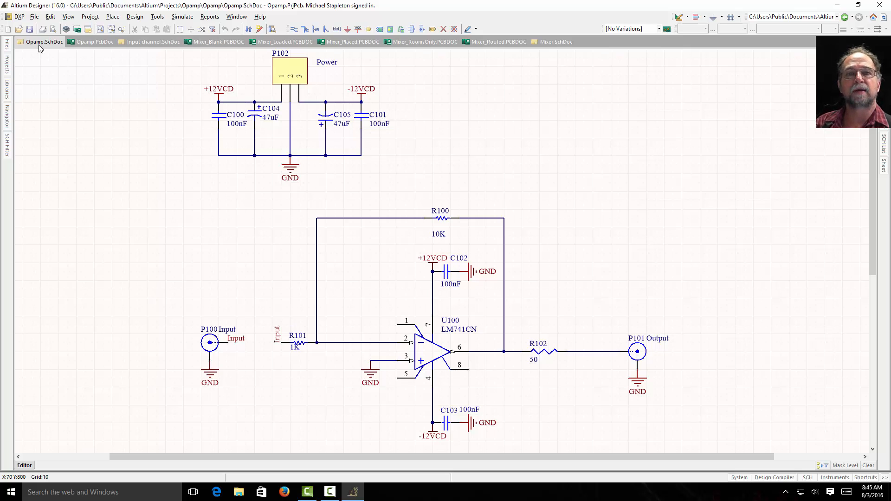
pyautogui.click(136, 17)
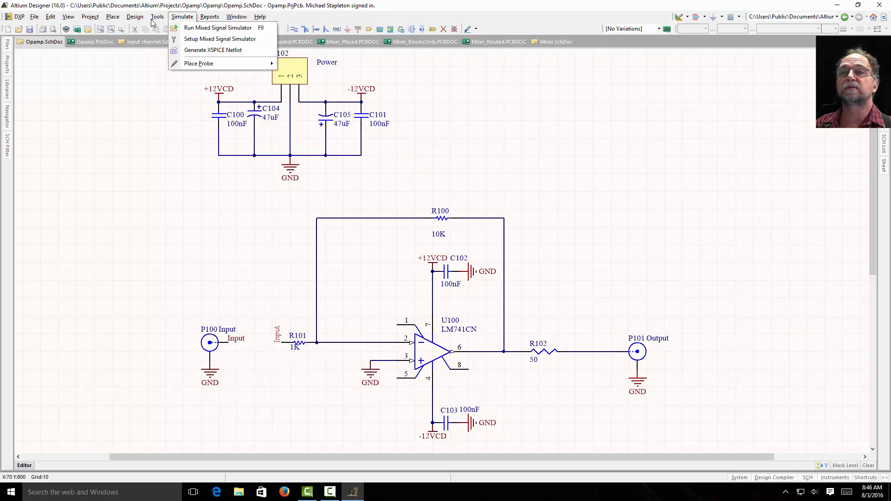
pyautogui.click(149, 28)
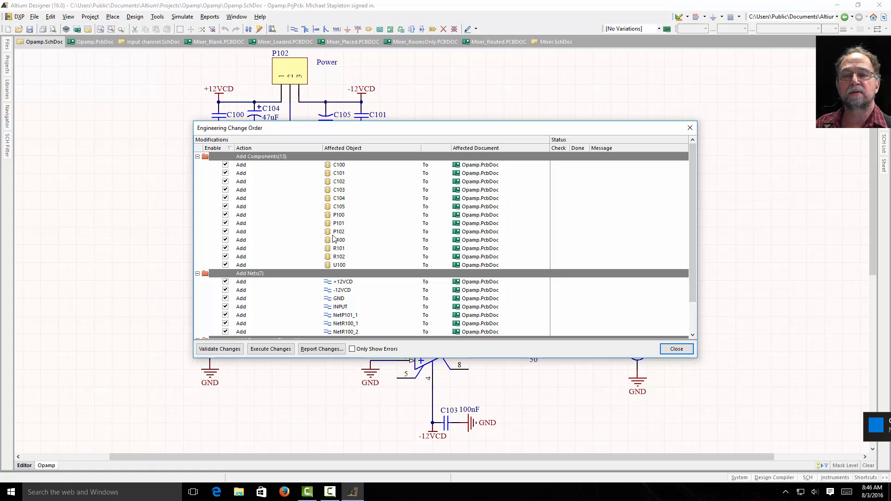
pyautogui.scroll(-2, 335, 251)
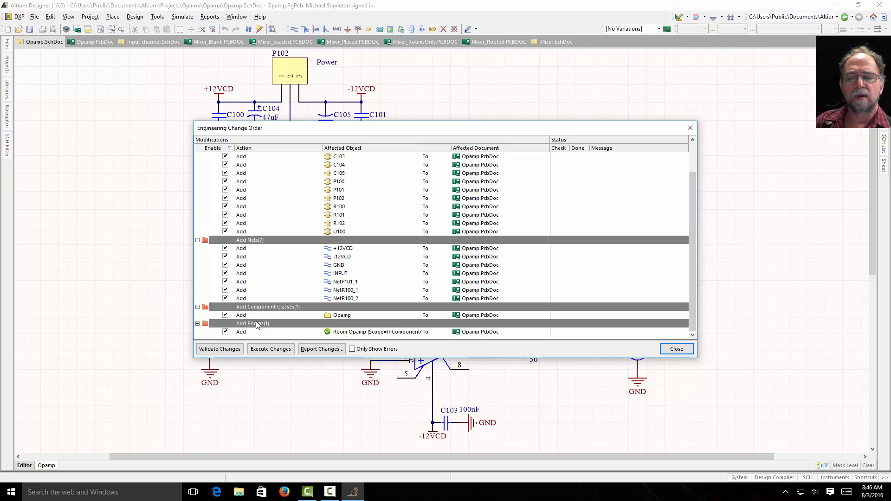
# Step: Validate all changes in the engineering change order and review the check status of each entry
pyautogui.click(232, 349)
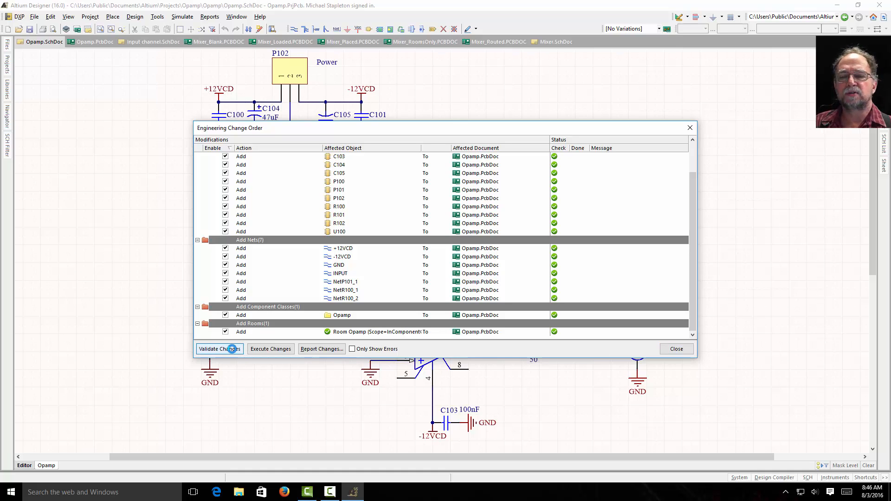
pyautogui.scroll(2, 473, 287)
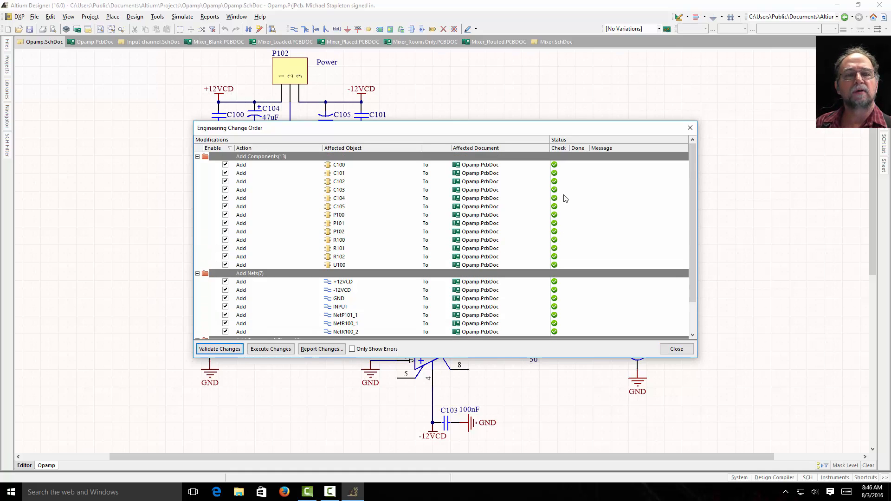
pyautogui.scroll(-2, 554, 284)
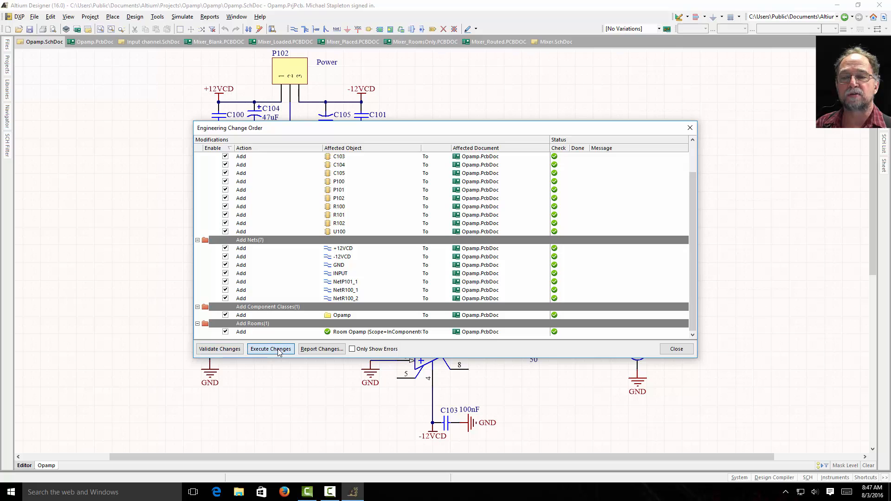
# Step: Execute the engineering changes on Opamp.PcbDoc, review the completed entries and close the change order
pyautogui.click(278, 351)
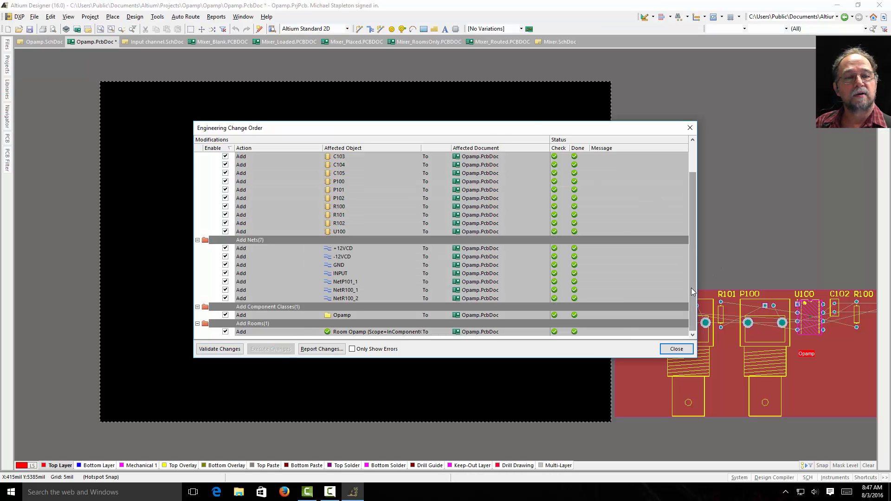
pyautogui.moveTo(692, 286); pyautogui.dragTo(693, 323)
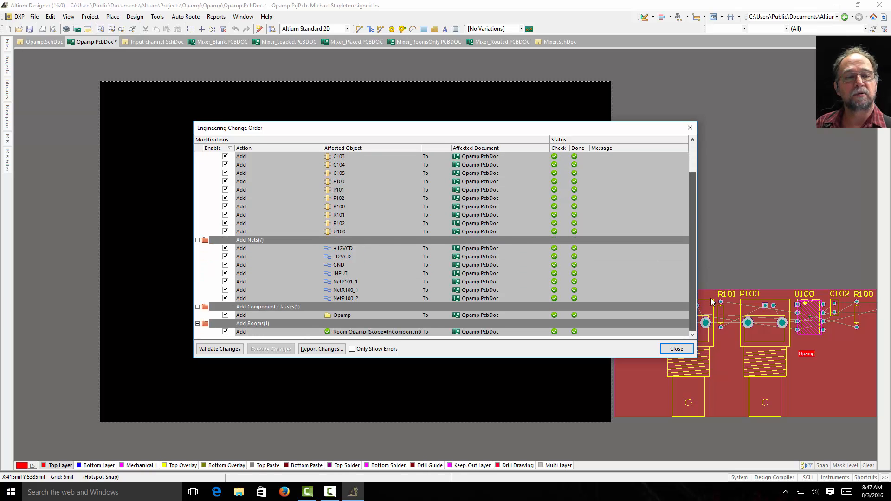
pyautogui.click(677, 348)
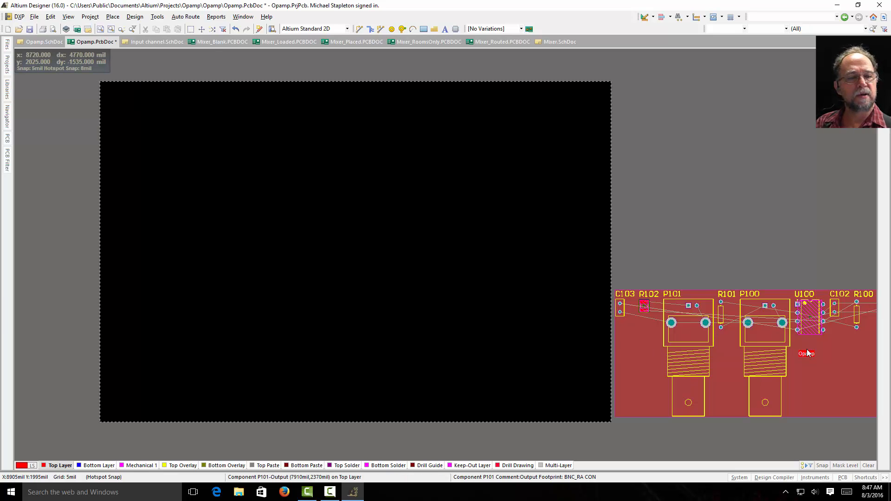
# Step: Move the Opamp room with its components onto the board, then reposition it across the board's right edge
pyautogui.moveTo(831, 377); pyautogui.dragTo(430, 175)
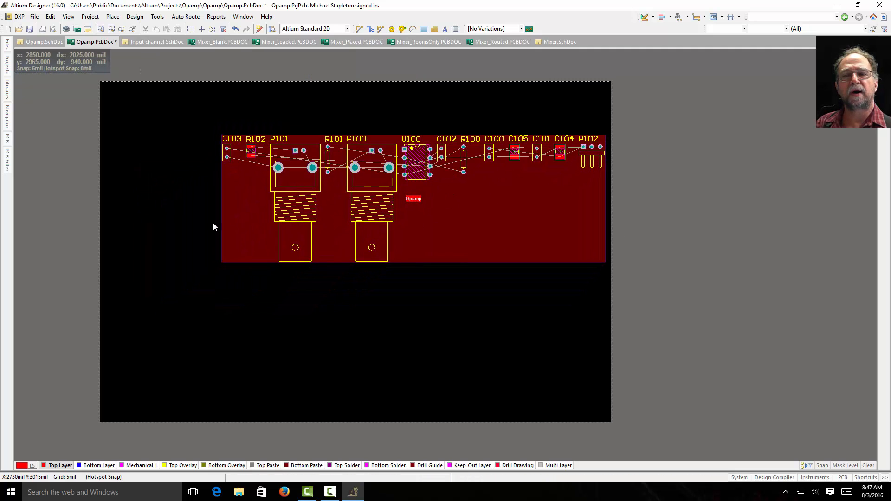
pyautogui.moveTo(464, 224); pyautogui.dragTo(665, 195)
pyautogui.moveTo(665, 143); pyautogui.dragTo(664, 146)
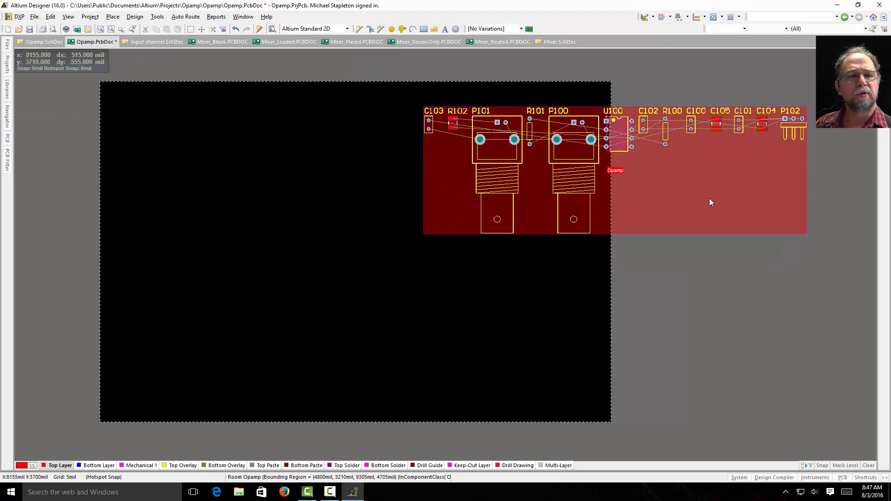
pyautogui.moveTo(689, 183); pyautogui.dragTo(638, 149)
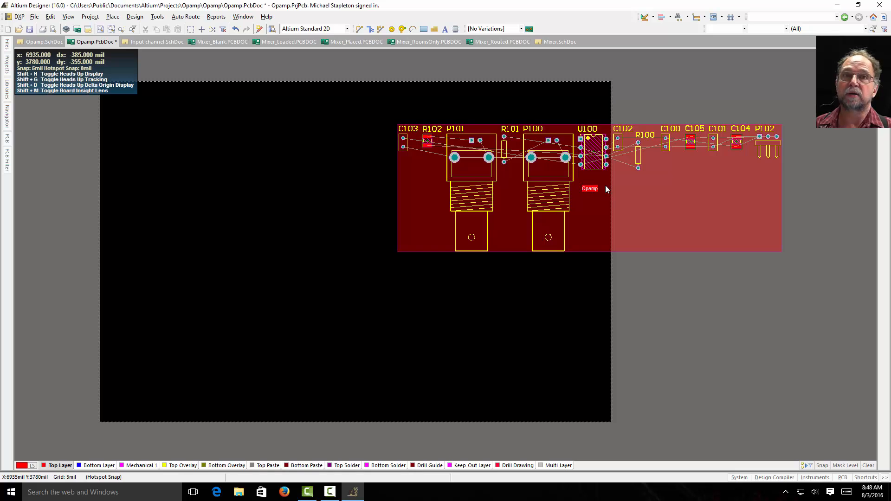
# Step: Delete the Opamp room from the board and save the PCB document
pyautogui.click(703, 212)
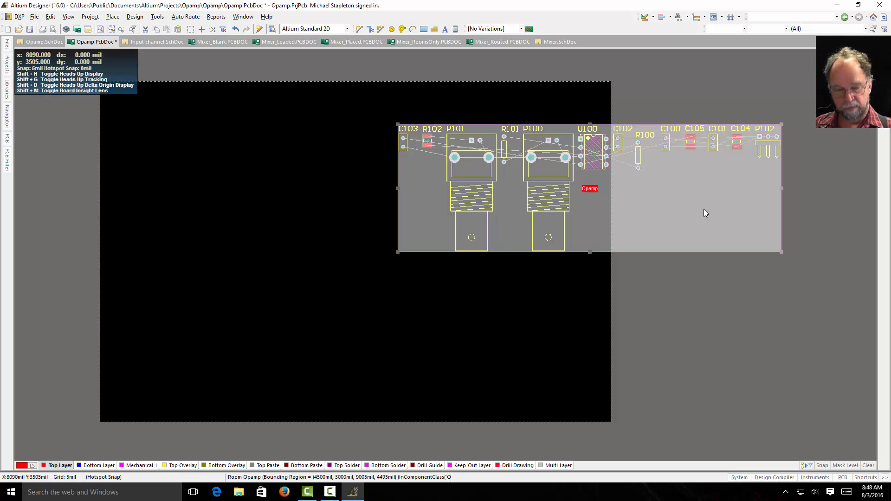
pyautogui.press('Delete')
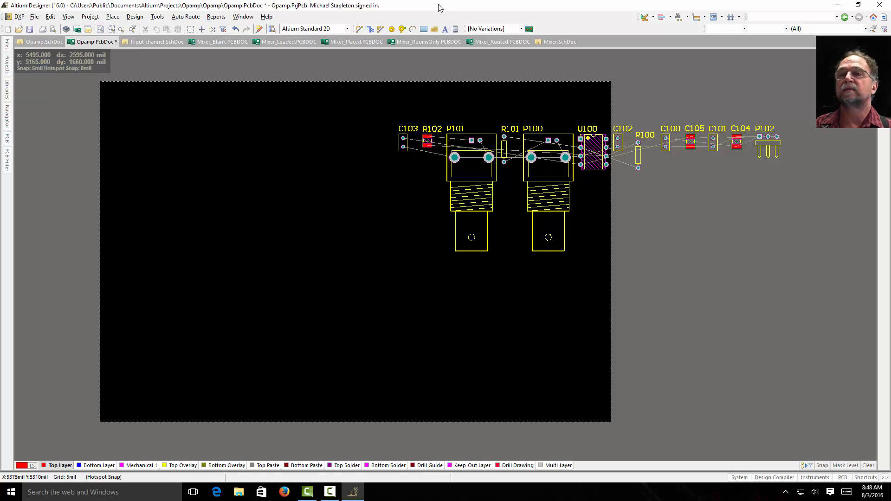
pyautogui.click(31, 30)
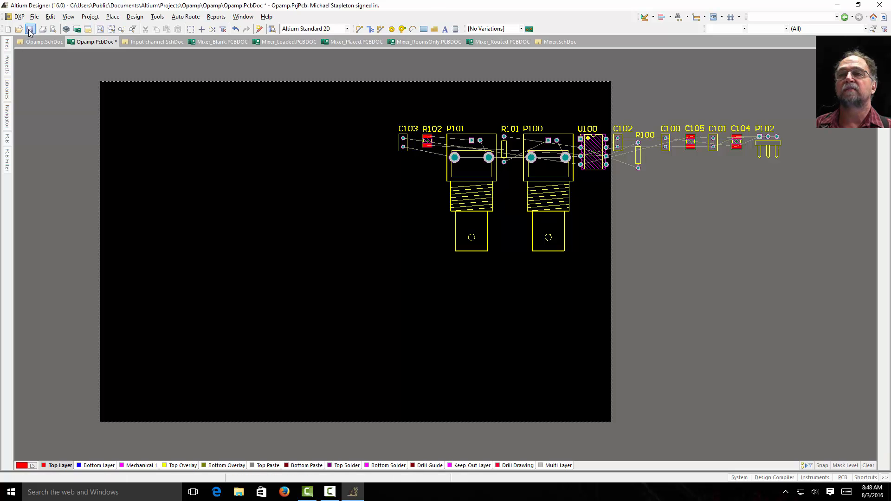
# Step: Turn off Generate Rooms for the Opamp.SchDoc sheet in the PCB project's Class Generation options
pyautogui.click(43, 41)
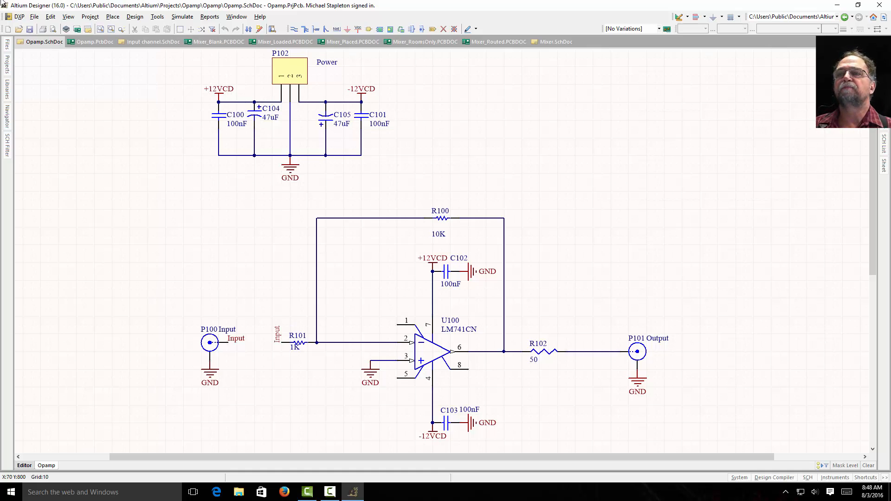
pyautogui.click(96, 18)
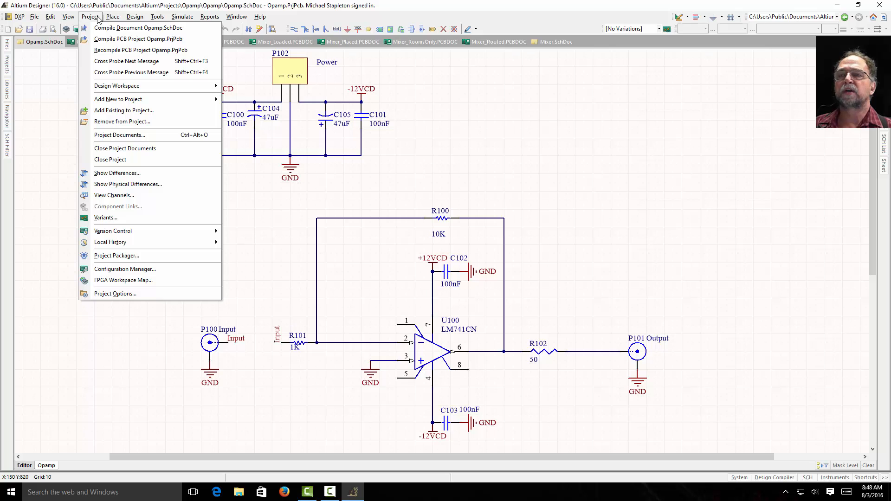
pyautogui.click(111, 295)
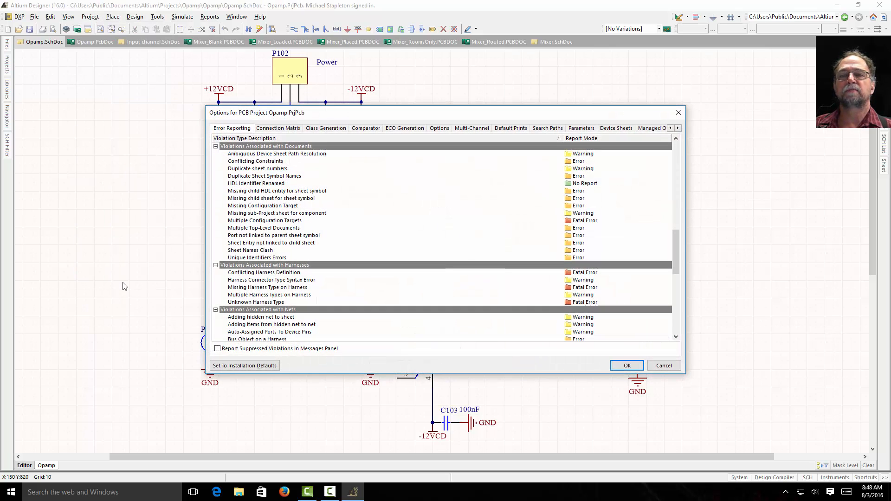
pyautogui.click(319, 130)
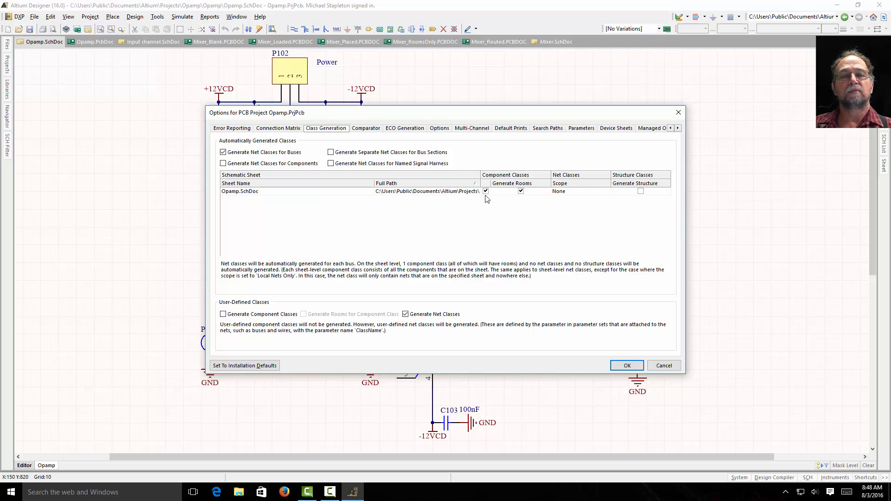
pyautogui.click(521, 192)
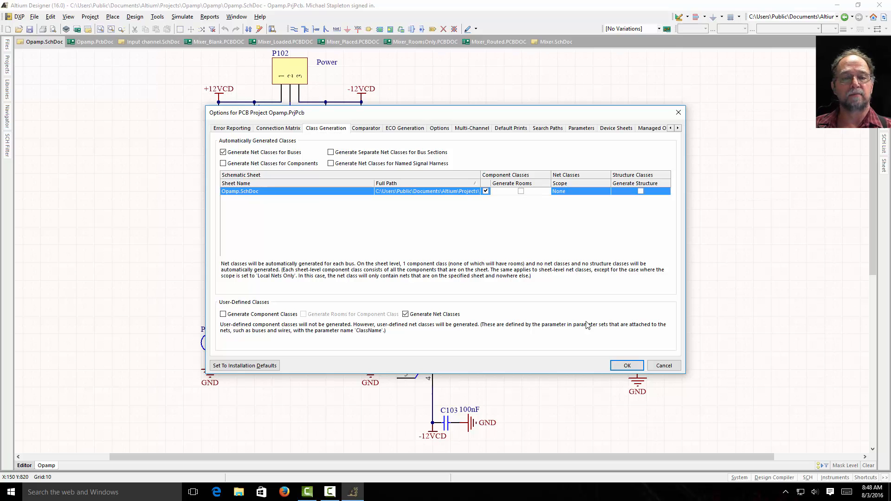
pyautogui.click(627, 366)
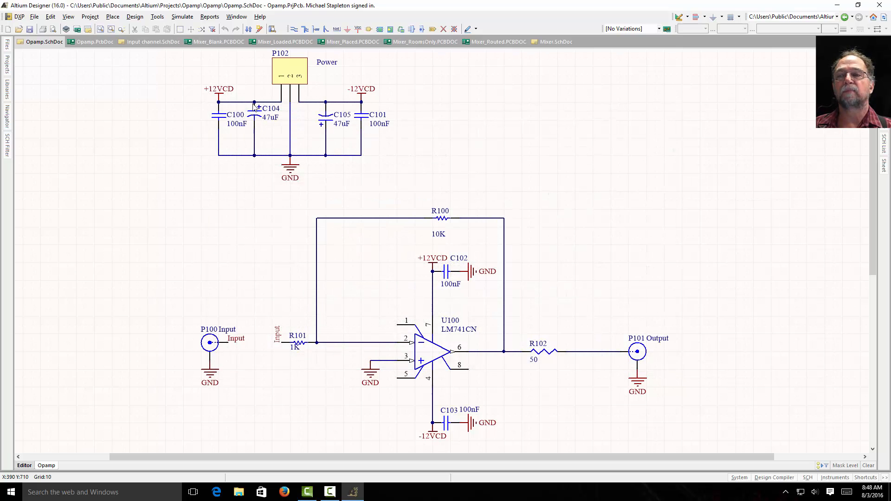
# Step: Save Opamp.SchDoc, run the update against Opamp.PcbDoc, and return to the Opamp PCB document
pyautogui.click(30, 30)
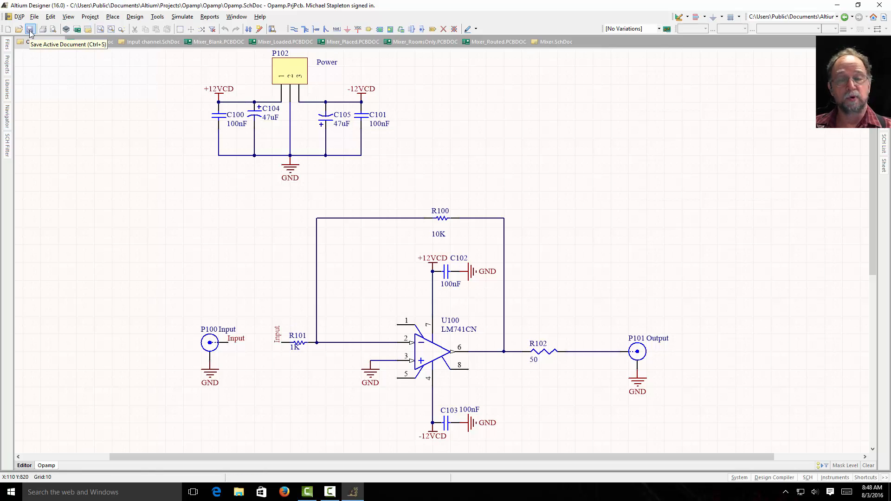
pyautogui.click(135, 16)
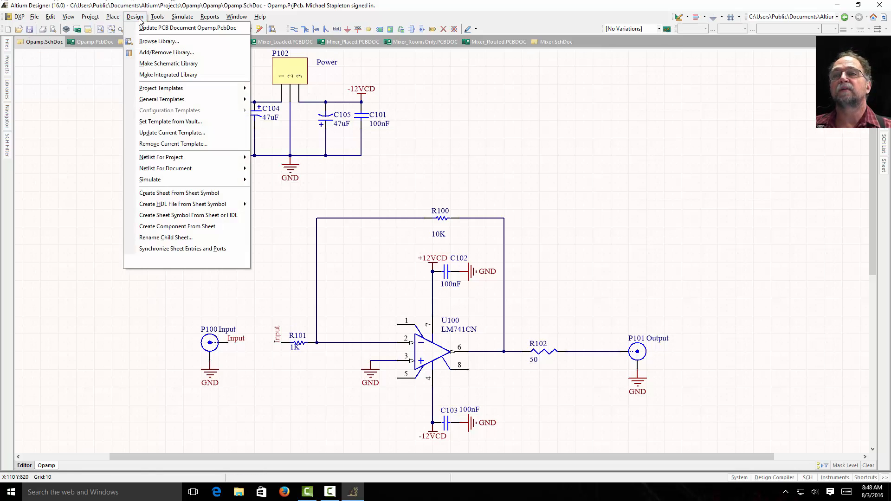
pyautogui.click(152, 28)
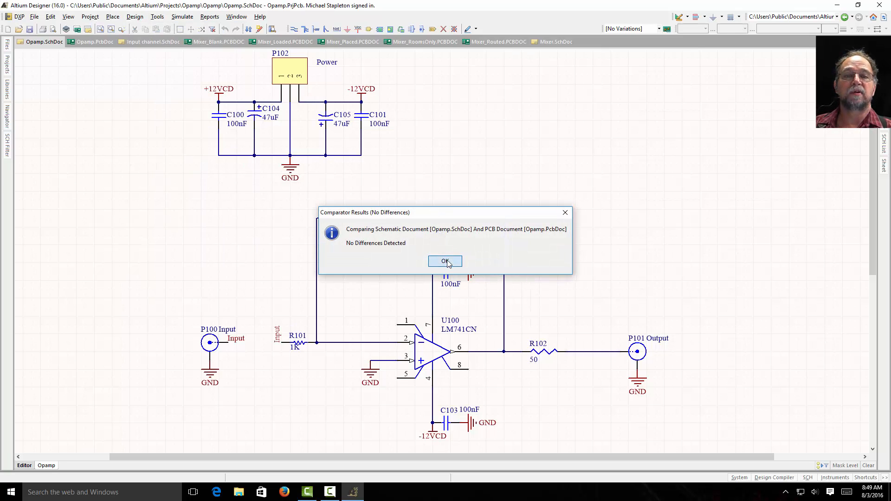
pyautogui.click(446, 261)
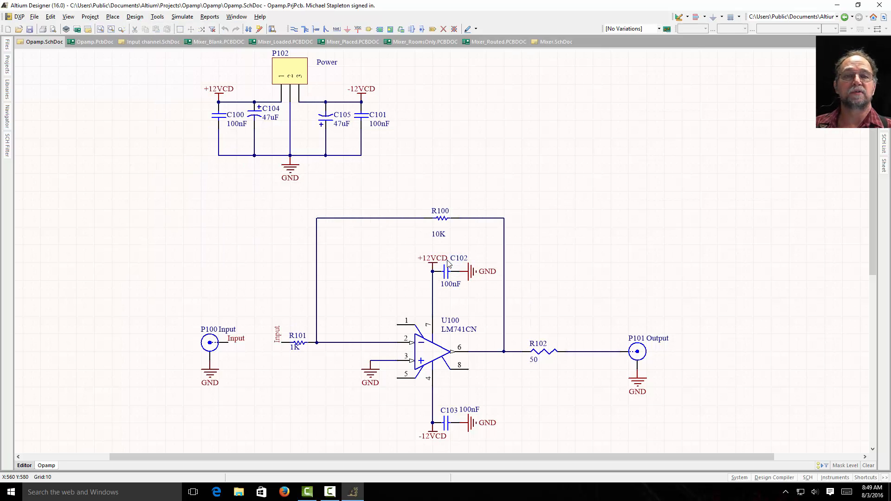
pyautogui.click(86, 42)
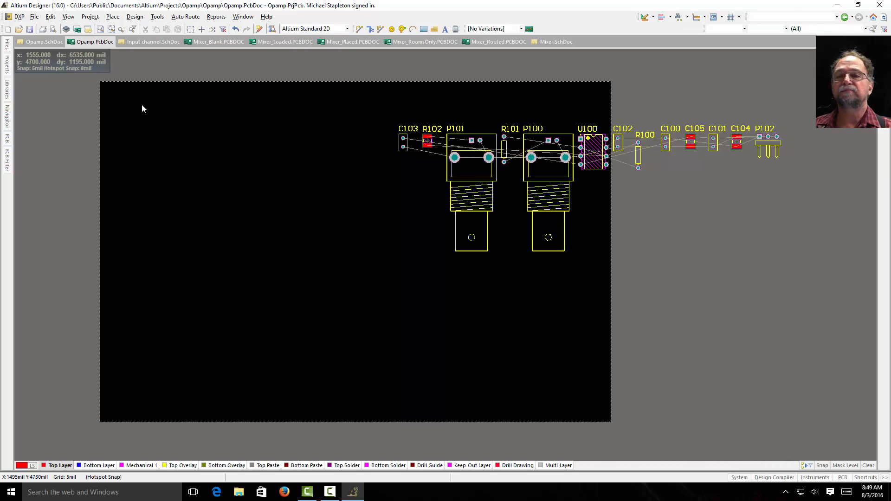
pyautogui.moveTo(52, 58)
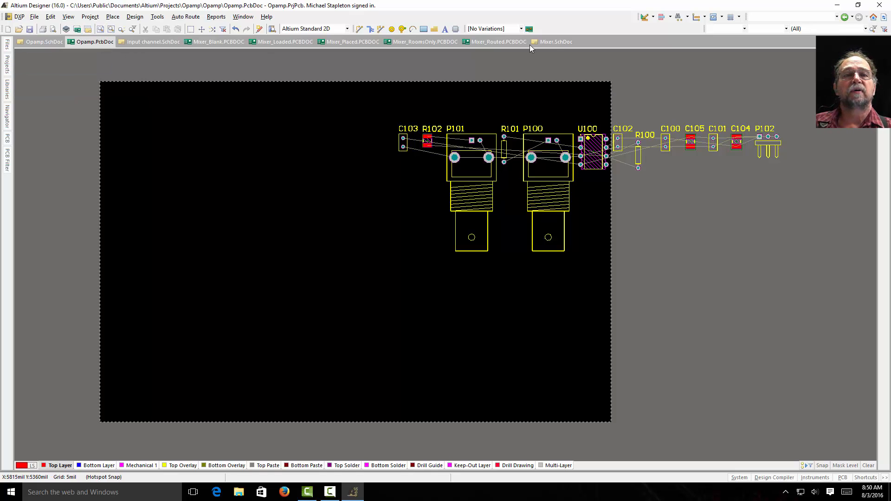
# Step: Examine the multi-channel Mixer example's top-level and Input channel schematics, plus its blank, loaded and placed boards
pyautogui.click(553, 41)
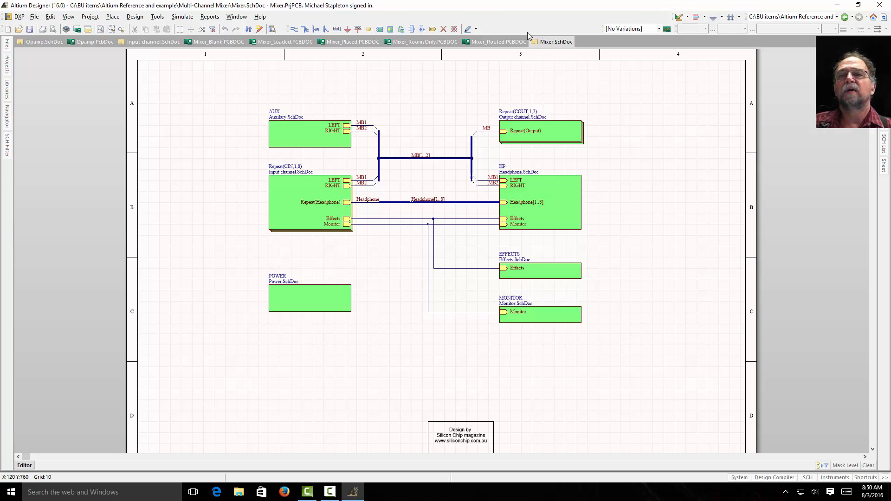
pyautogui.click(156, 42)
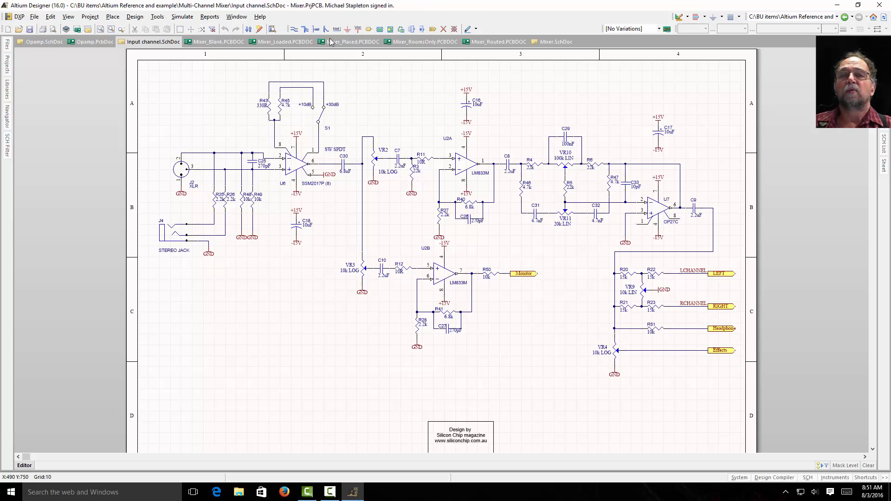
pyautogui.click(541, 42)
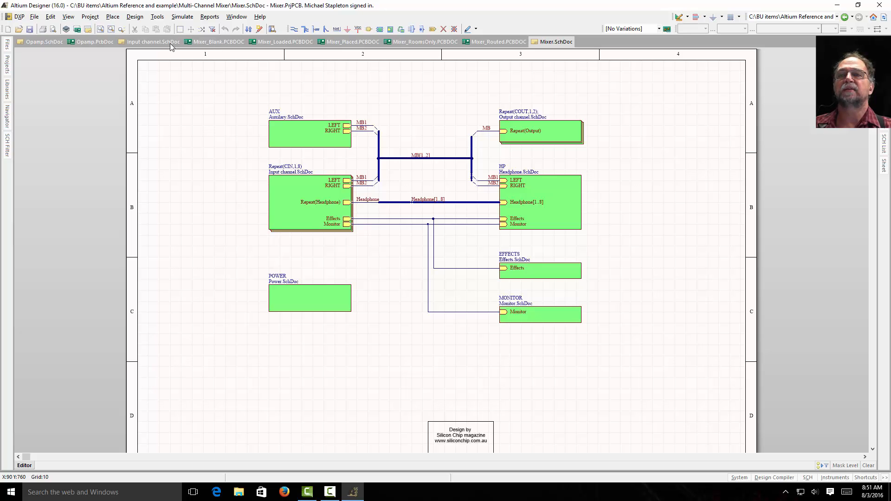
pyautogui.click(223, 43)
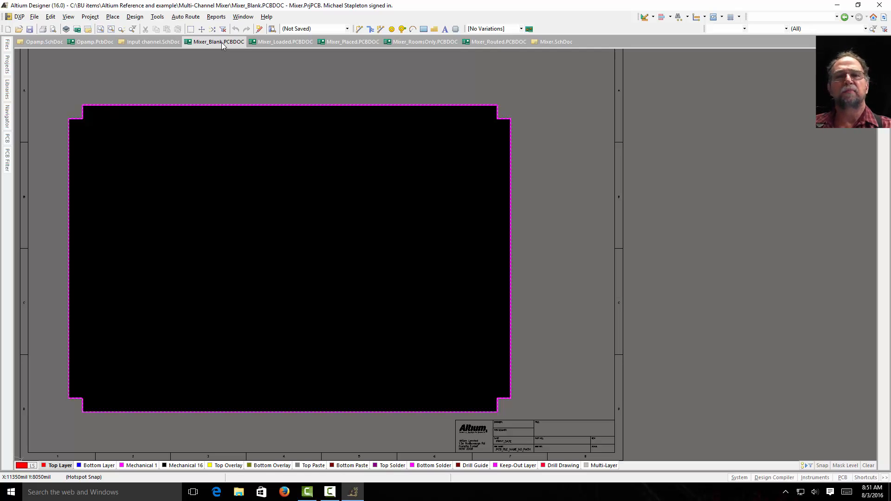
pyautogui.click(273, 42)
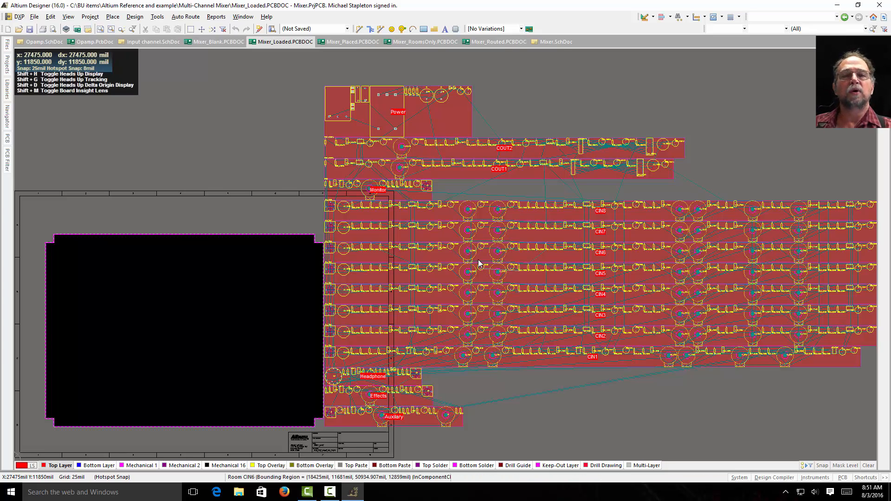
pyautogui.click(336, 43)
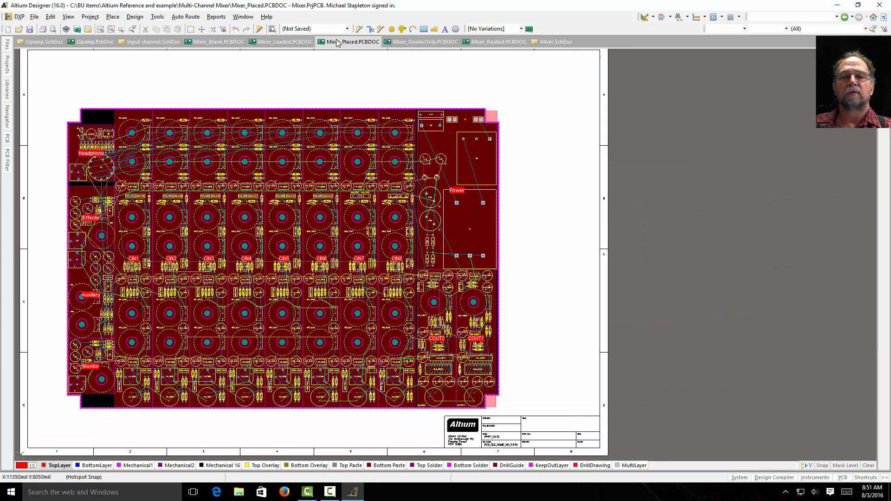
# Step: Enlarge the CIN1 room on Mixer_Loaded.PCBDOC by extending its lower edge down past the Auxiliary room
pyautogui.click(301, 43)
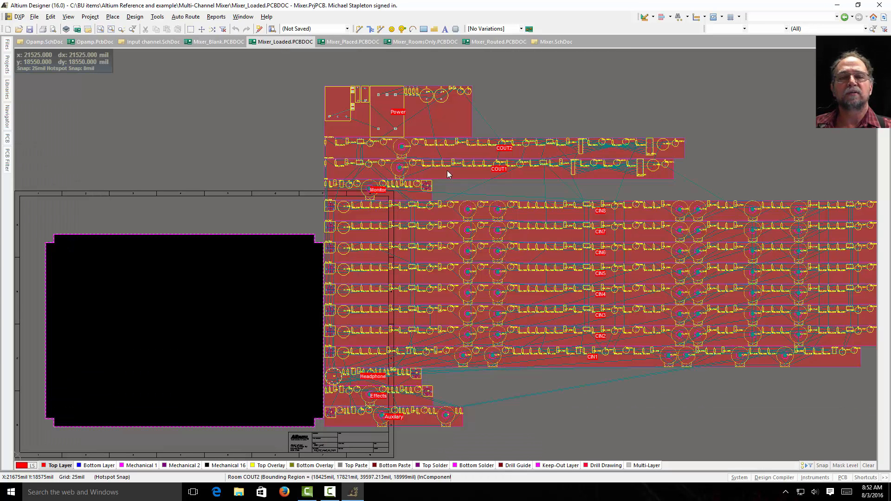
pyautogui.click(552, 363)
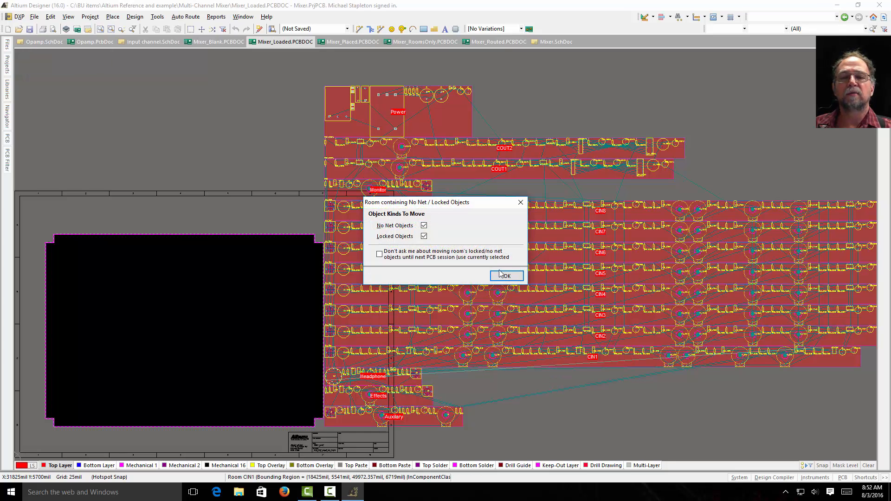
pyautogui.click(521, 203)
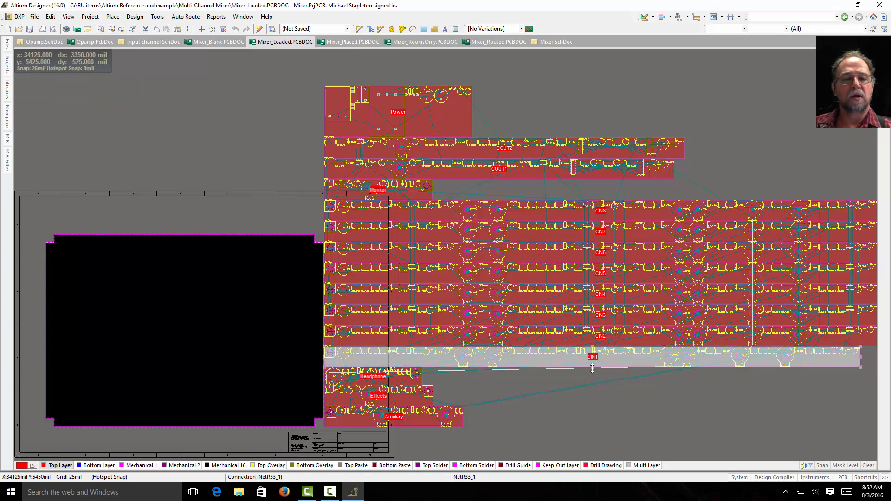
pyautogui.moveTo(593, 368); pyautogui.dragTo(594, 451)
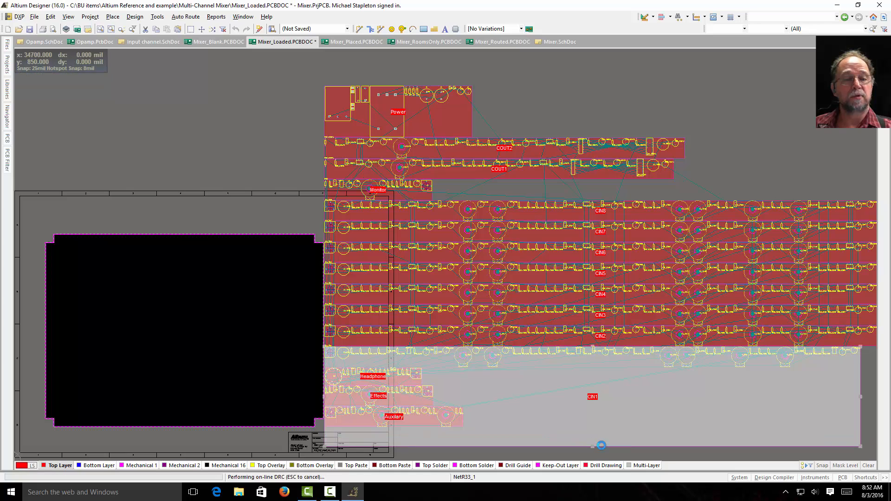
pyautogui.click(667, 455)
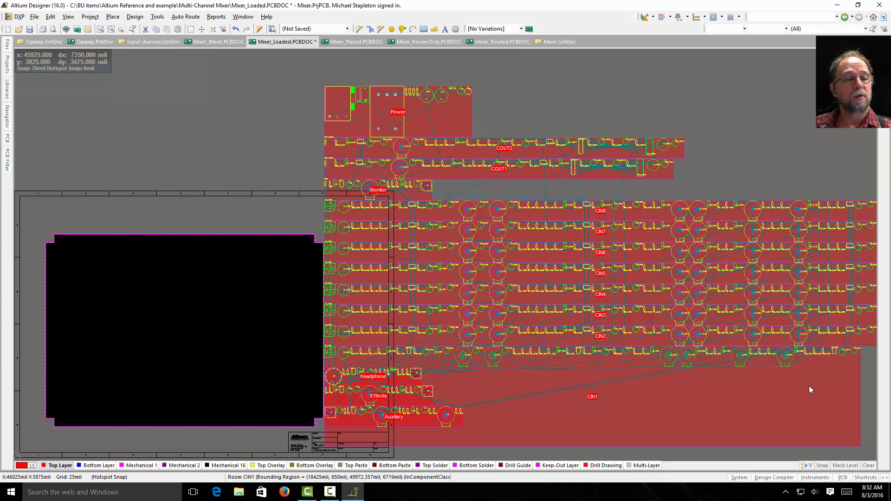
# Step: Move a group of small components and one potentiometer from CIN1's upper row down into the room's empty area
pyautogui.moveTo(869, 361); pyautogui.dragTo(645, 341)
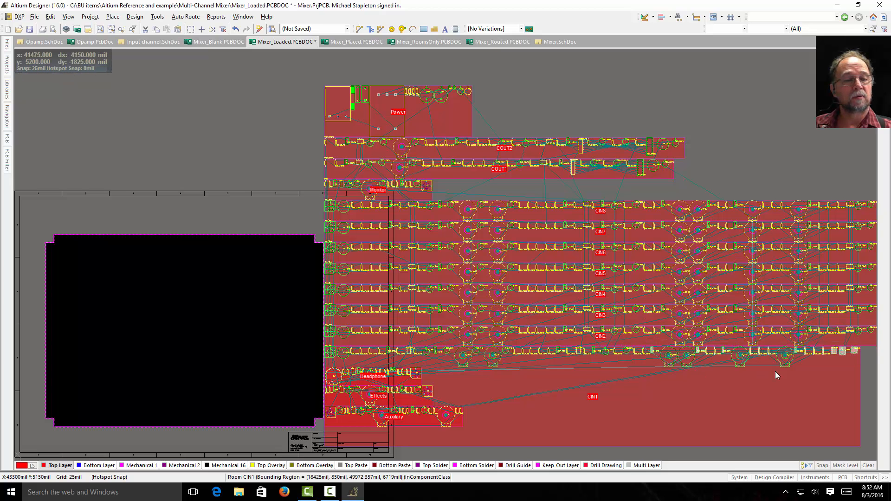
pyautogui.moveTo(843, 352); pyautogui.dragTo(682, 385)
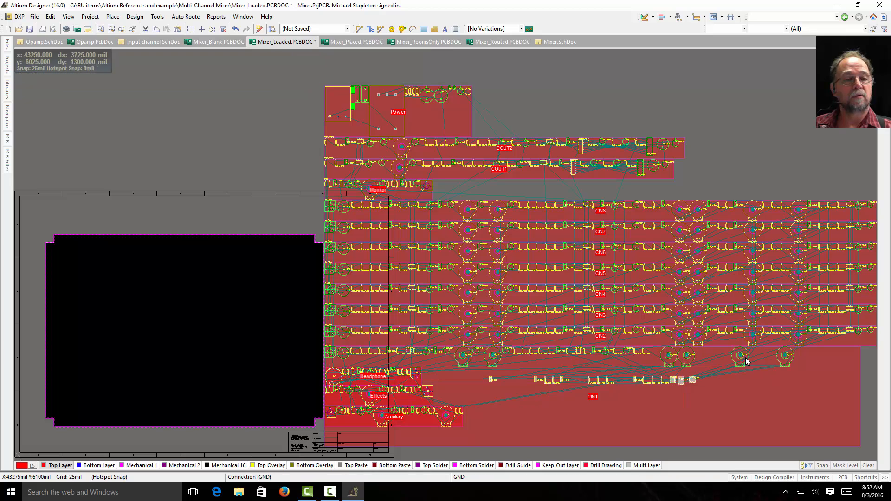
pyautogui.moveTo(742, 361); pyautogui.dragTo(733, 412)
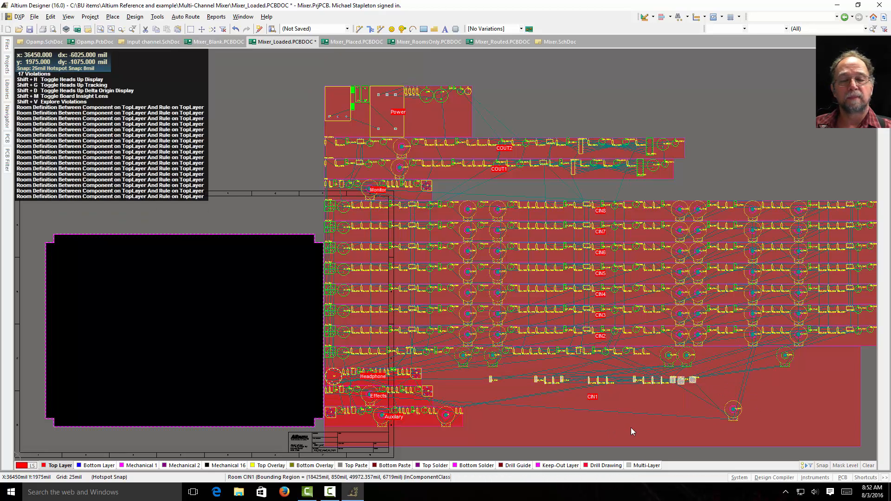
# Step: Move the CIN1 room with its no-net and locked objects, rotate it upright, and place it over the Mixer board's left half
pyautogui.moveTo(630, 427); pyautogui.dragTo(454, 412)
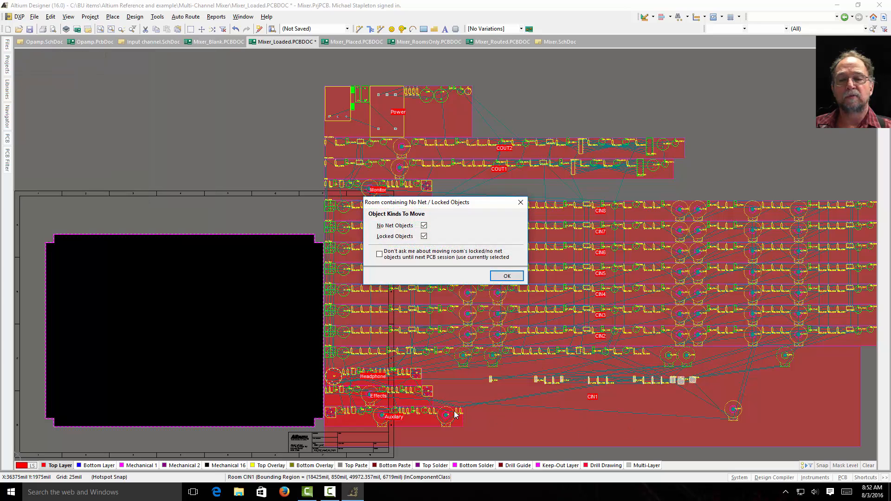
pyautogui.click(507, 276)
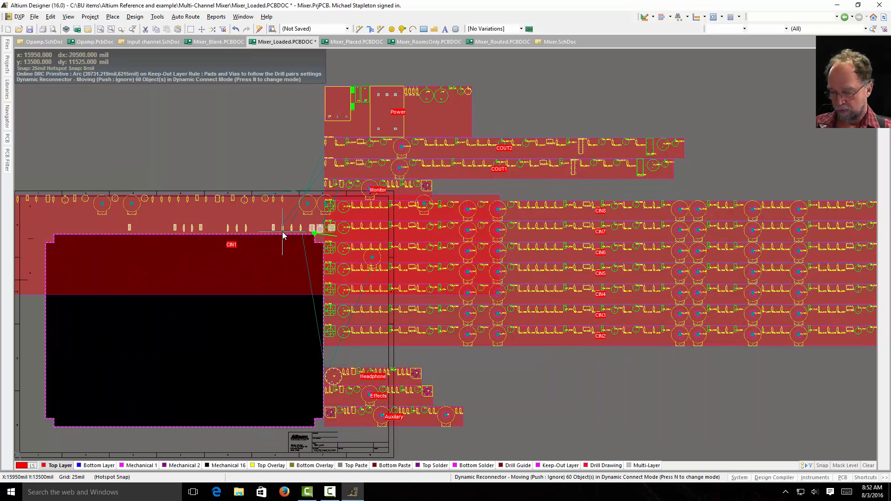
pyautogui.press('space')
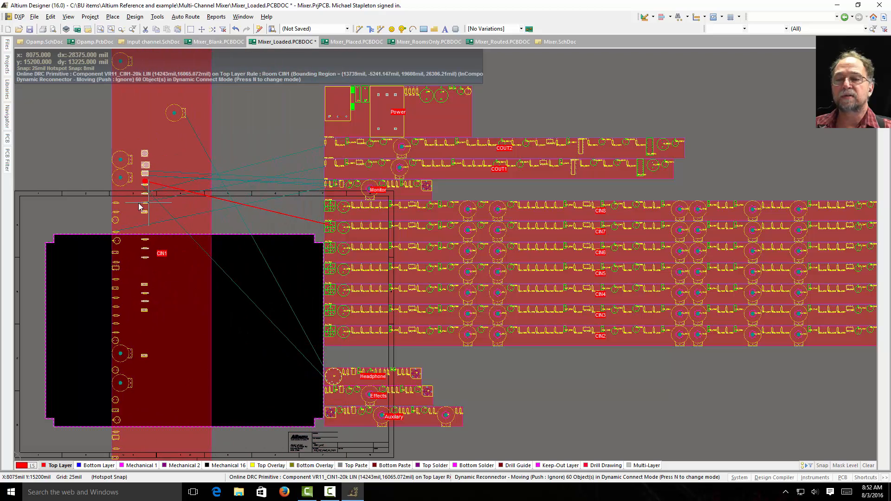
pyautogui.click(127, 197)
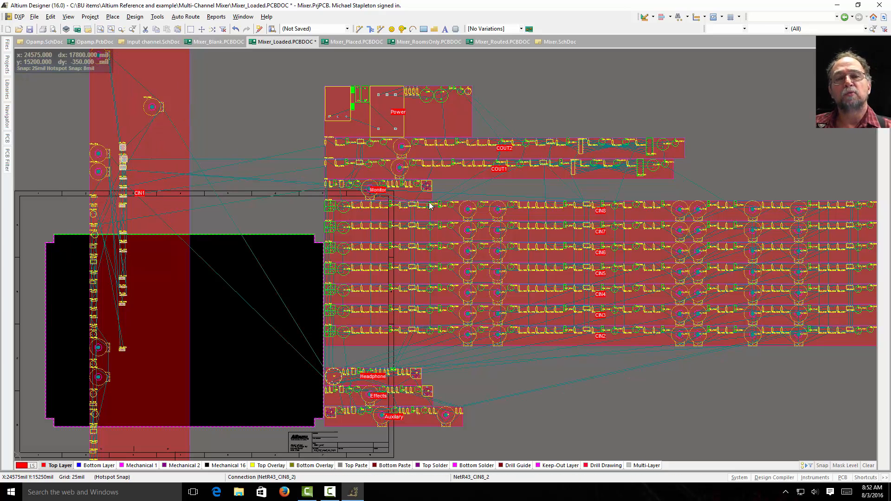
pyautogui.moveTo(430, 206)
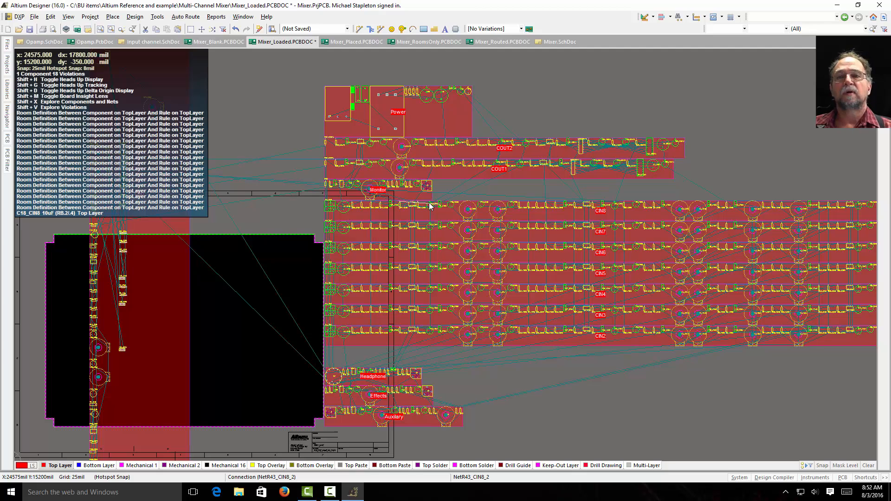
# Step: Examine the room arrangement in Mixer_Placed.PCBDOC and the Opamp schematic, and switch back to Opamp.PcbDoc
pyautogui.click(369, 41)
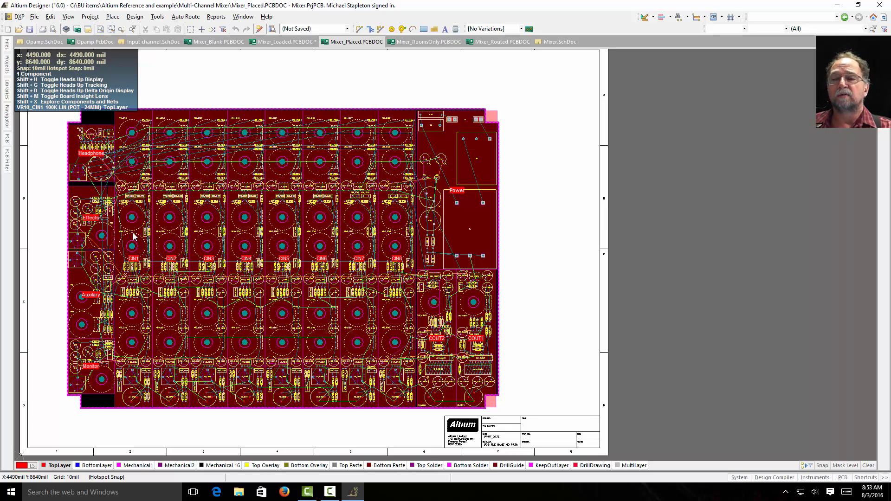
pyautogui.click(40, 43)
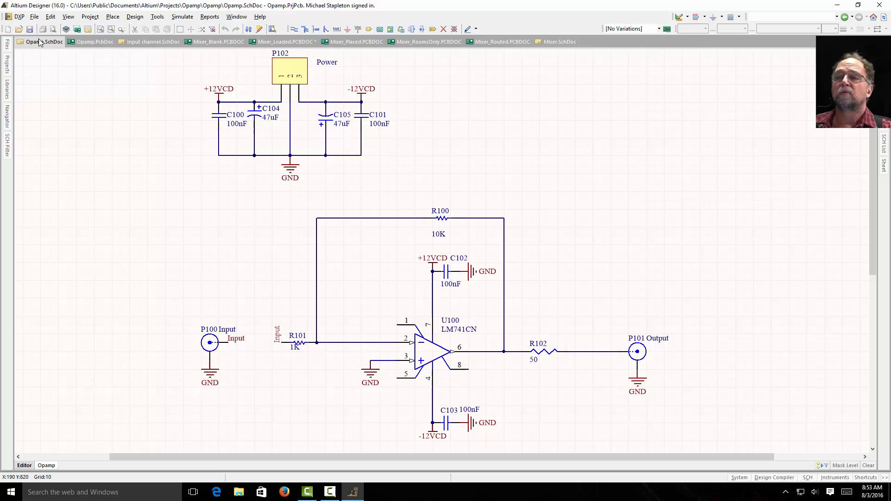
pyautogui.click(93, 42)
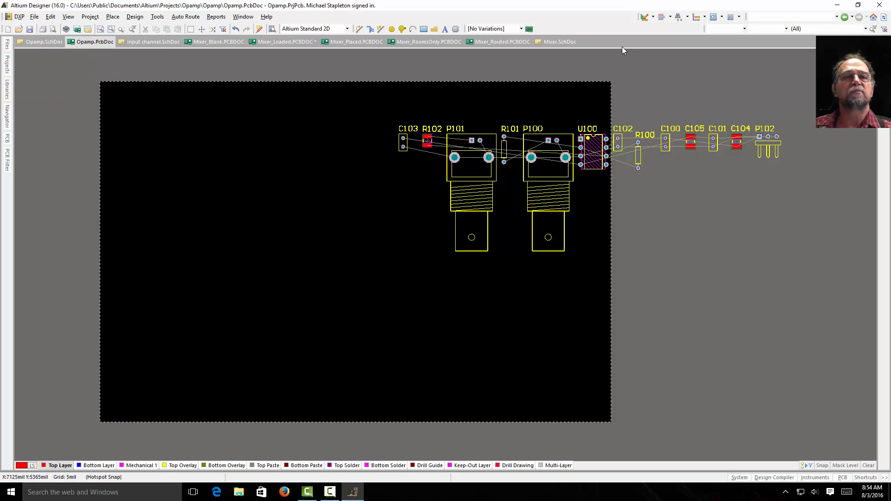
# Step: Set the Opamp PCB's relative origin at the board outline's lower-left corner, at X 1000, Y 1000 mil
pyautogui.click(653, 18)
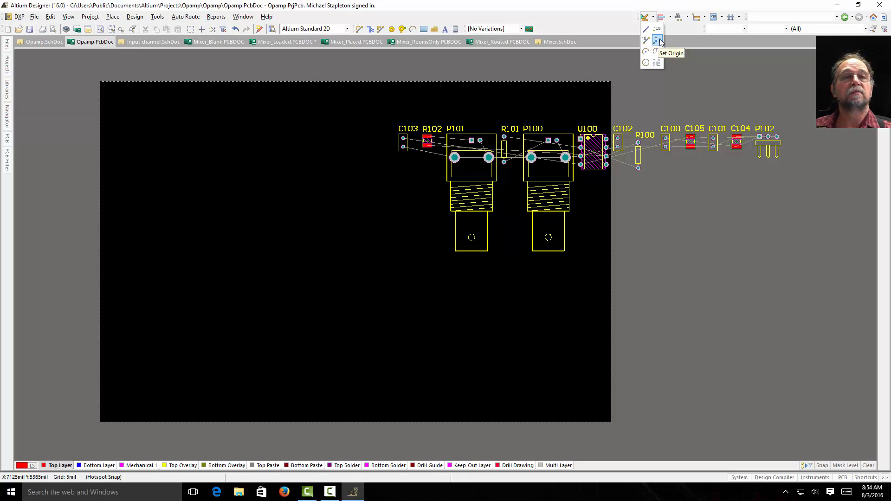
pyautogui.click(656, 41)
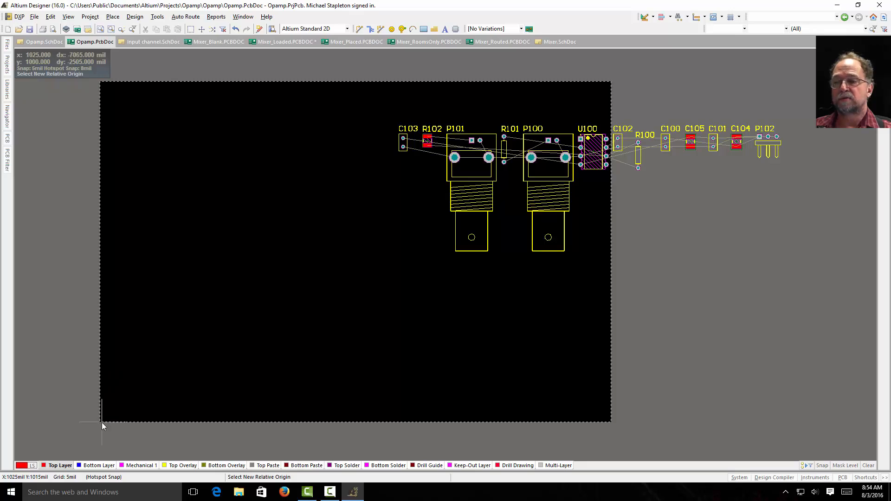
pyautogui.keyDown('ctrl'); pyautogui.scroll(3, 101, 422); pyautogui.keyUp('ctrl')
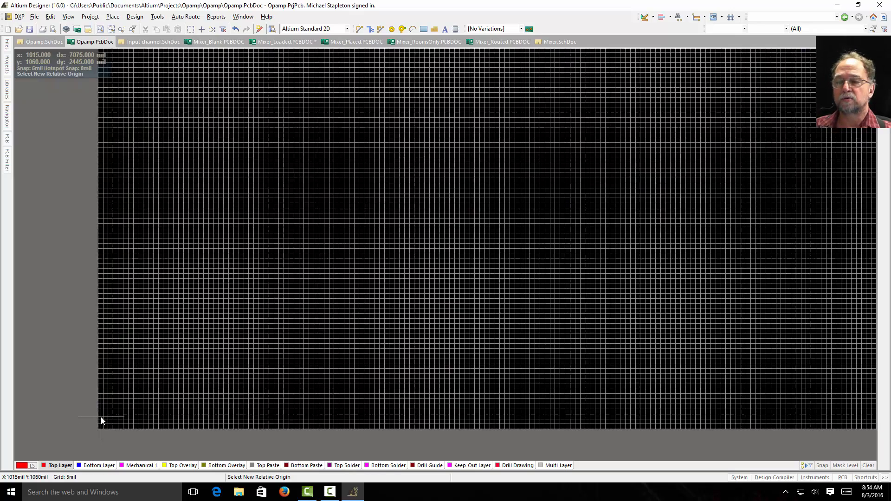
pyautogui.keyDown('ctrl'); pyautogui.scroll(2, 92, 435); pyautogui.keyUp('ctrl')
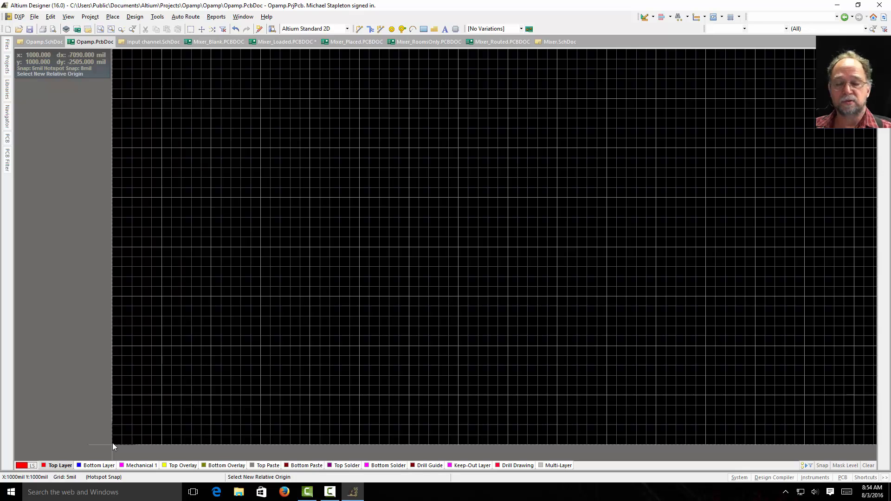
pyautogui.click(112, 444)
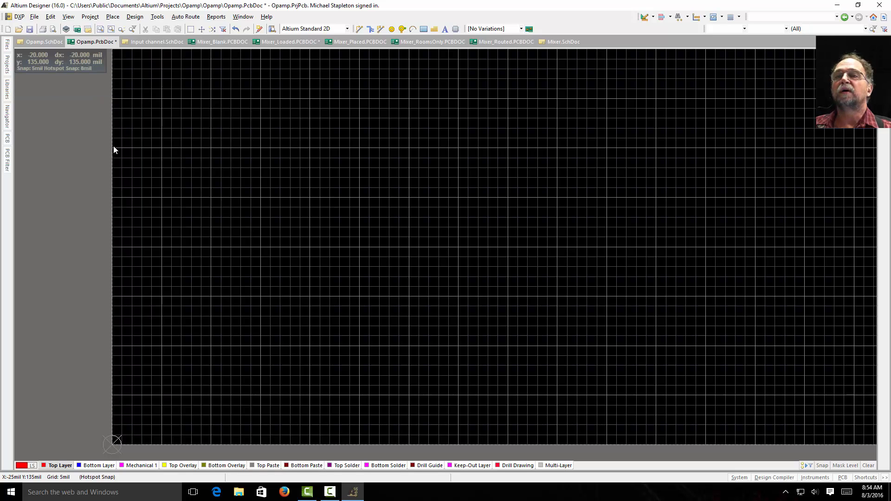
pyautogui.click(99, 29)
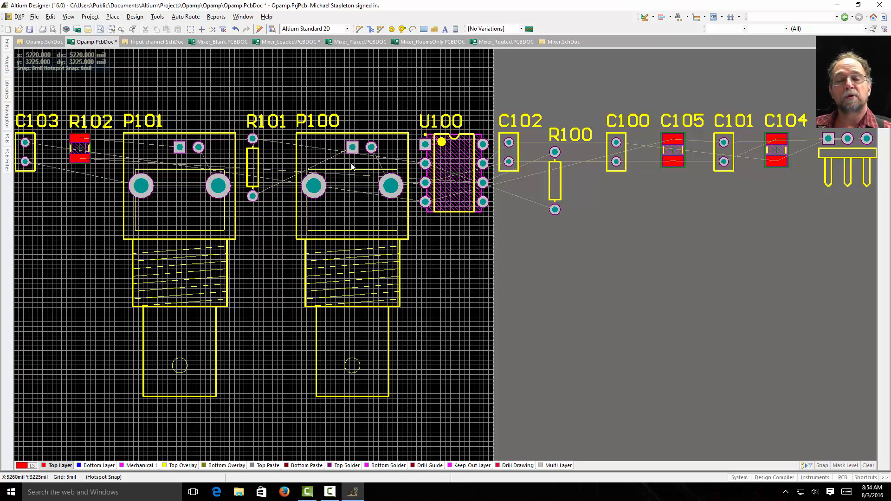
pyautogui.keyDown('ctrl'); pyautogui.scroll(-2, 382, 245); pyautogui.keyUp('ctrl')
pyautogui.keyDown('ctrl'); pyautogui.scroll(-1, 385, 246); pyautogui.keyUp('ctrl')
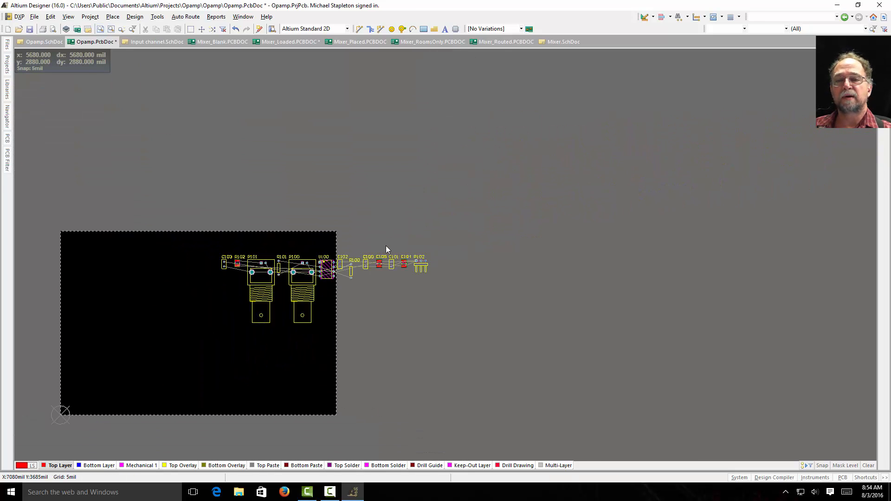
# Step: Cross-check the Input connector P100 and Output connector P101 between the Opamp schematic and the PCB
pyautogui.keyDown('ctrl'); pyautogui.scroll(2, 246, 348); pyautogui.keyUp('ctrl')
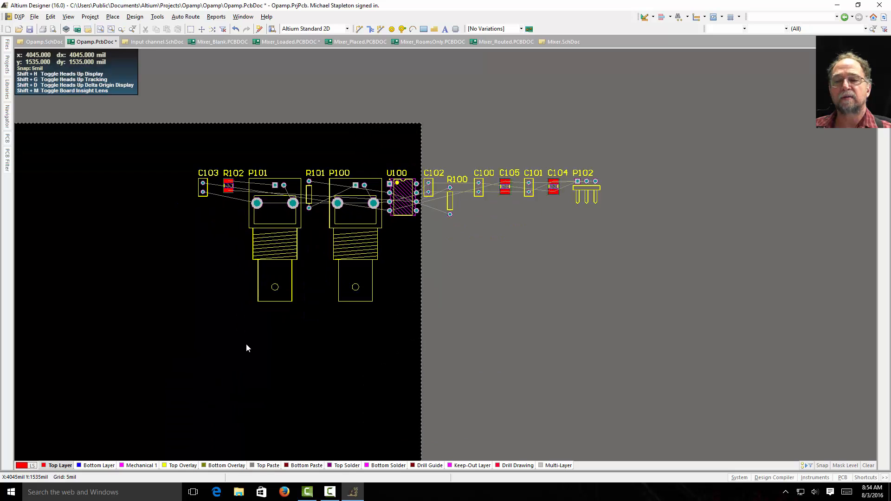
pyautogui.moveTo(292, 343); pyautogui.dragTo(513, 287, button='right')
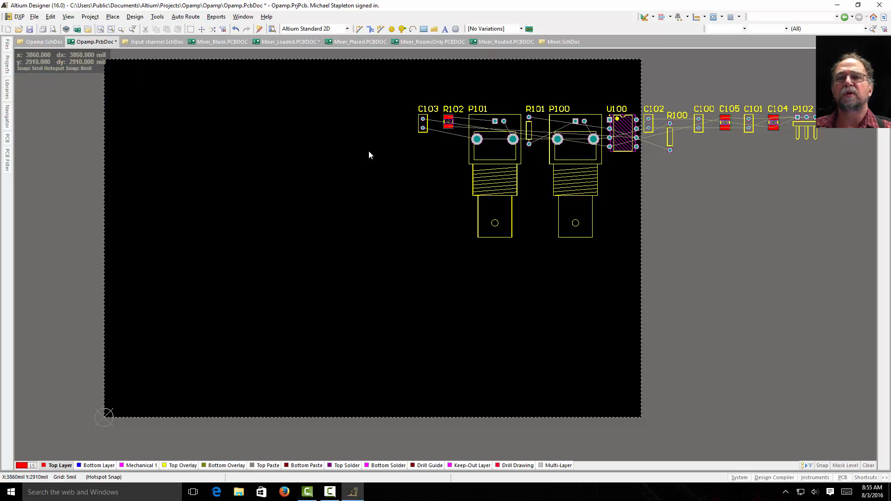
pyautogui.click(27, 44)
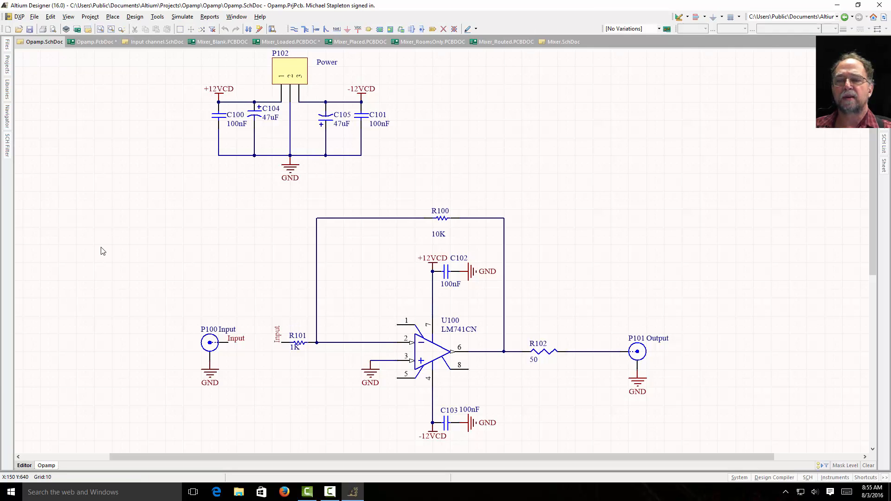
pyautogui.click(209, 344)
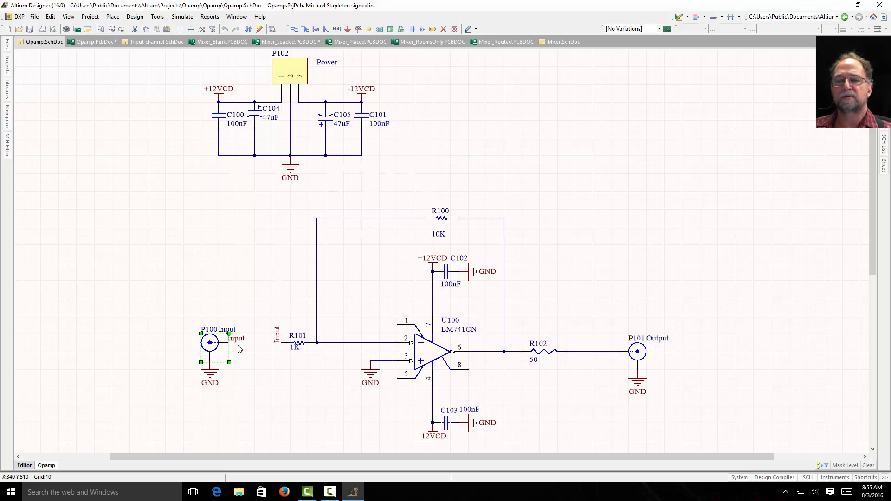
pyautogui.click(93, 42)
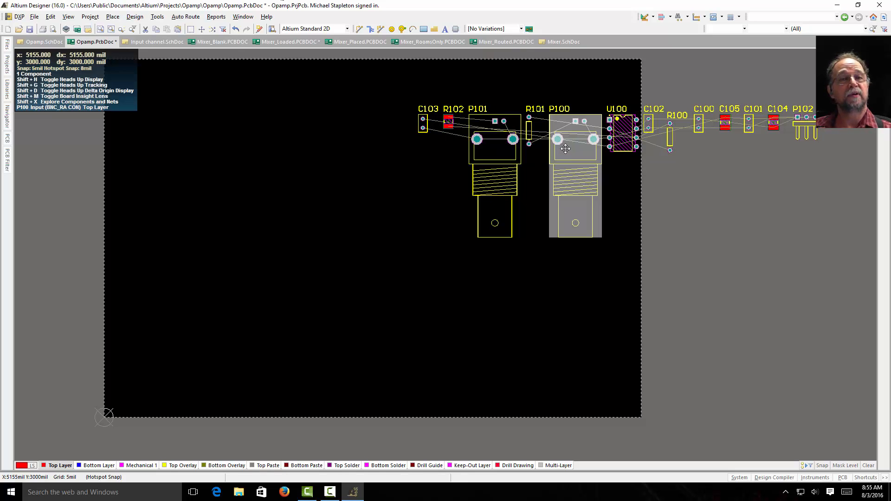
pyautogui.click(43, 42)
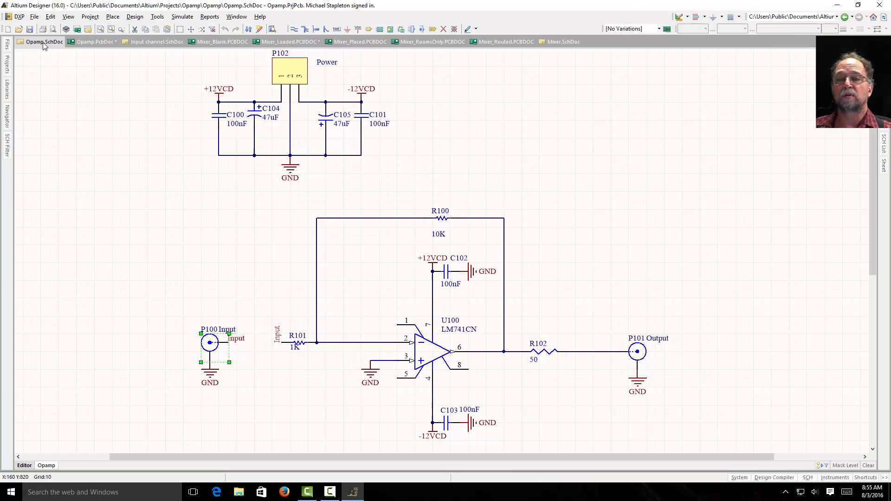
pyautogui.click(636, 353)
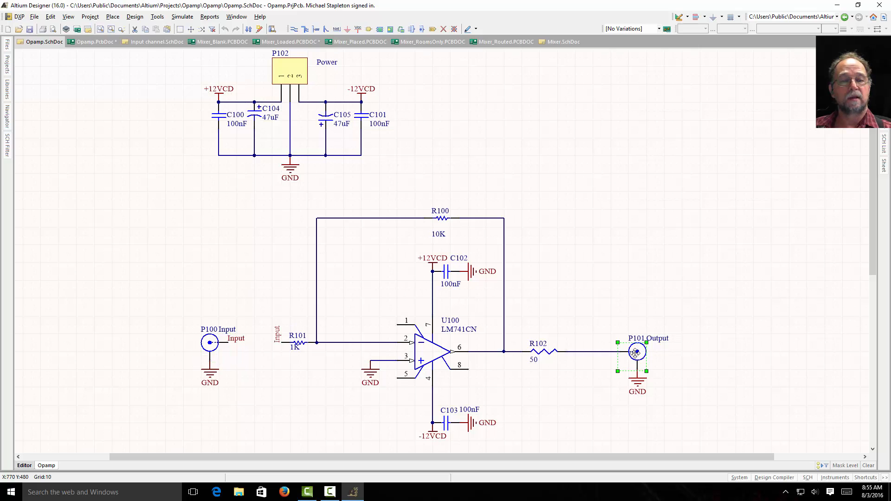
pyautogui.click(72, 43)
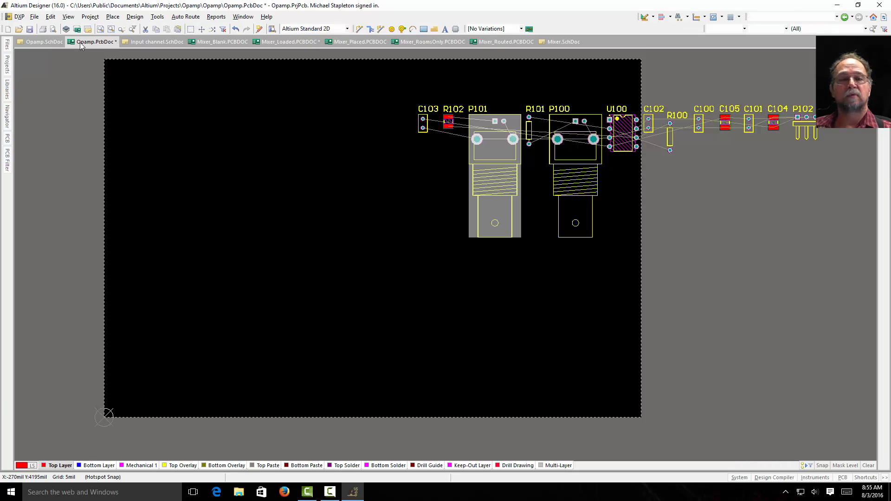
pyautogui.moveTo(493, 136)
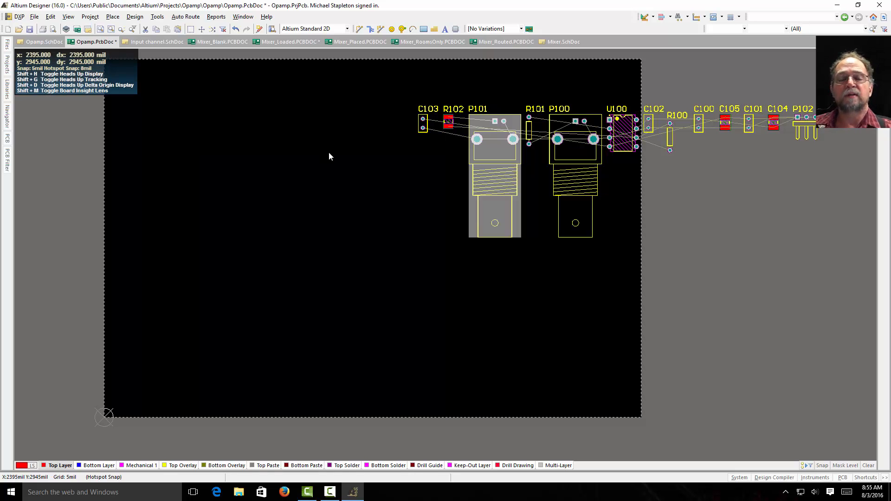
# Step: Unhide connector P100's Input comment in its component properties
pyautogui.click(569, 151)
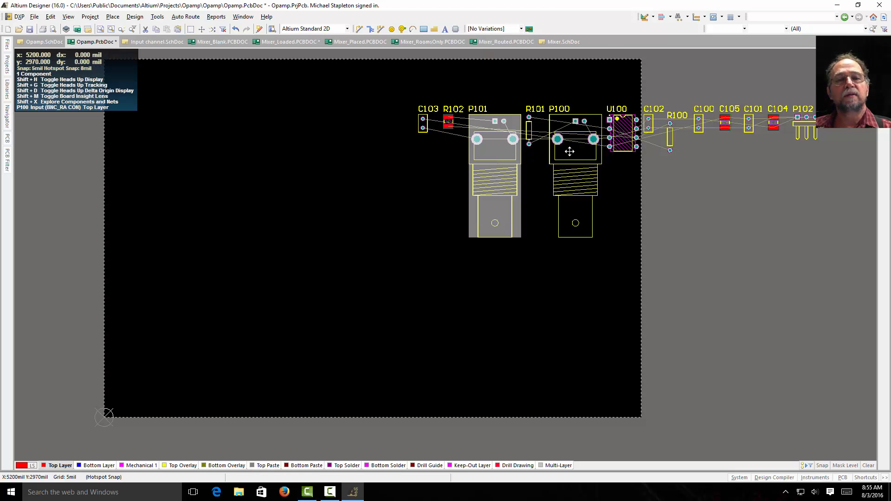
pyautogui.doubleClick(569, 152)
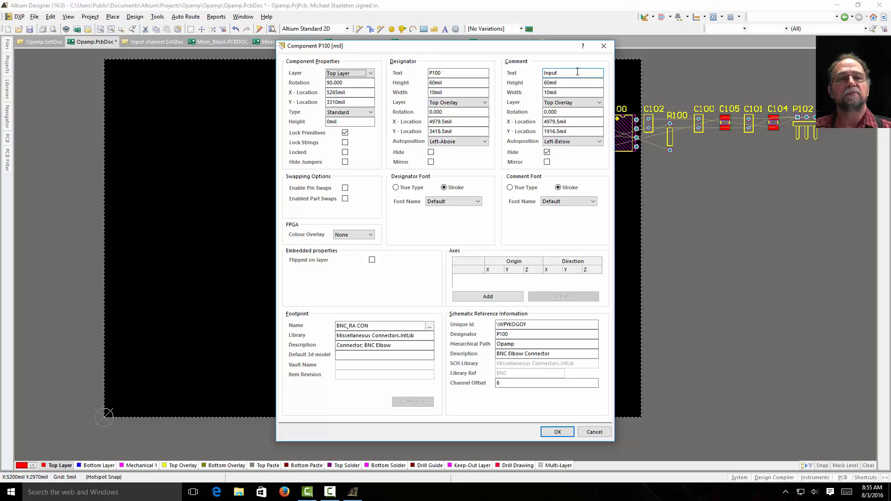
pyautogui.click(547, 152)
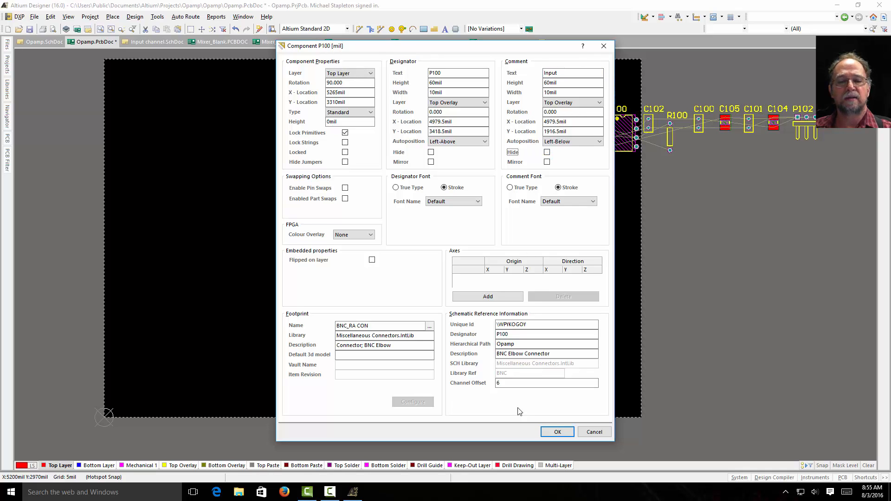
pyautogui.click(558, 431)
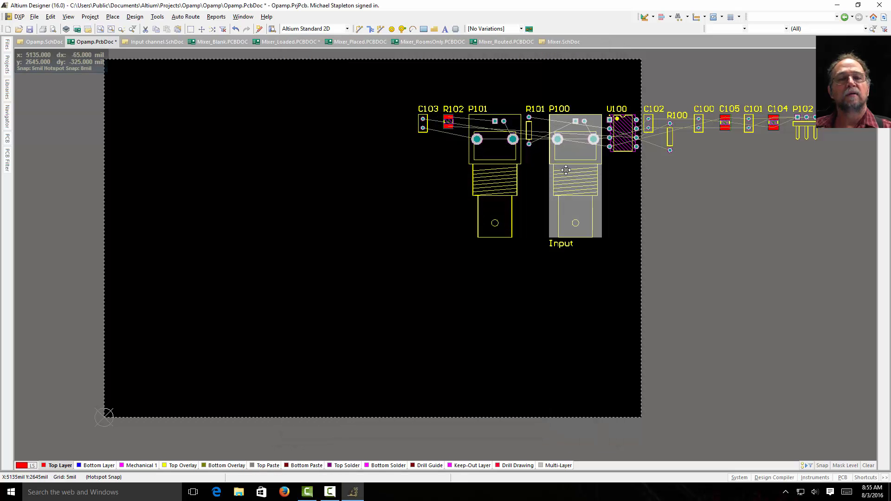
# Step: Move P100 to the board's lower-left edge, rotated so its barrel faces the left board edge
pyautogui.moveTo(565, 153); pyautogui.dragTo(223, 356)
pyautogui.press('space')
pyautogui.press('space')
pyautogui.press('space')
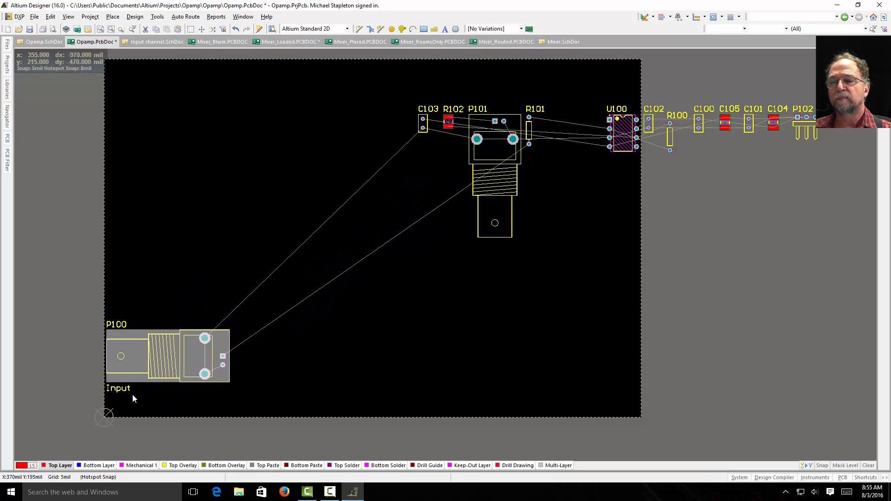
pyautogui.click(331, 360)
# Step: Place P101 in the board's lower right with its barrel facing right, and unhide its Output comment
pyautogui.moveTo(498, 172); pyautogui.dragTo(495, 353)
pyautogui.press('space')
pyautogui.doubleClick(495, 351)
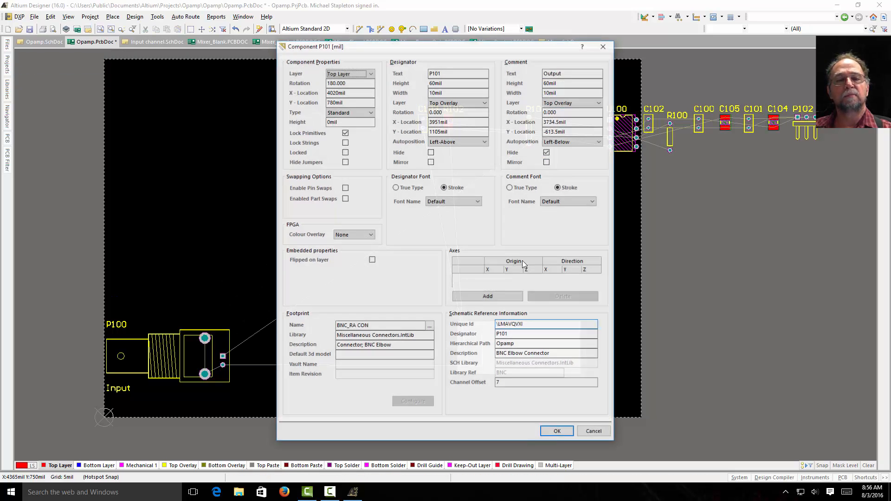
pyautogui.click(547, 153)
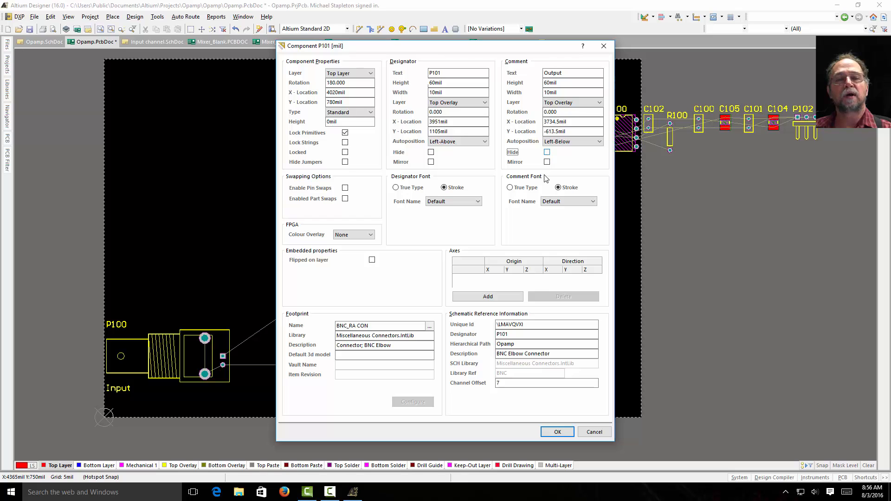
pyautogui.click(556, 432)
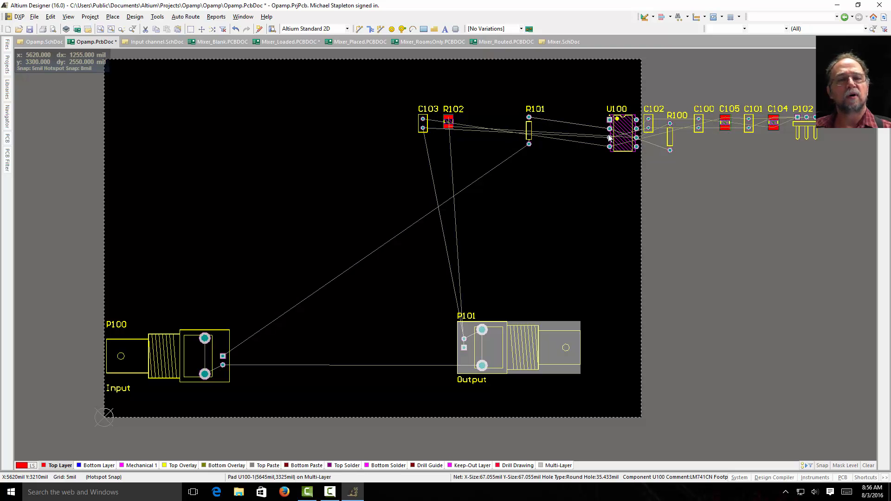
# Step: Place op-amp U100 horizontally between the two BNC connectors, close to P100's pins, using P100's connection lines as a guide
pyautogui.moveTo(621, 134); pyautogui.dragTo(333, 347)
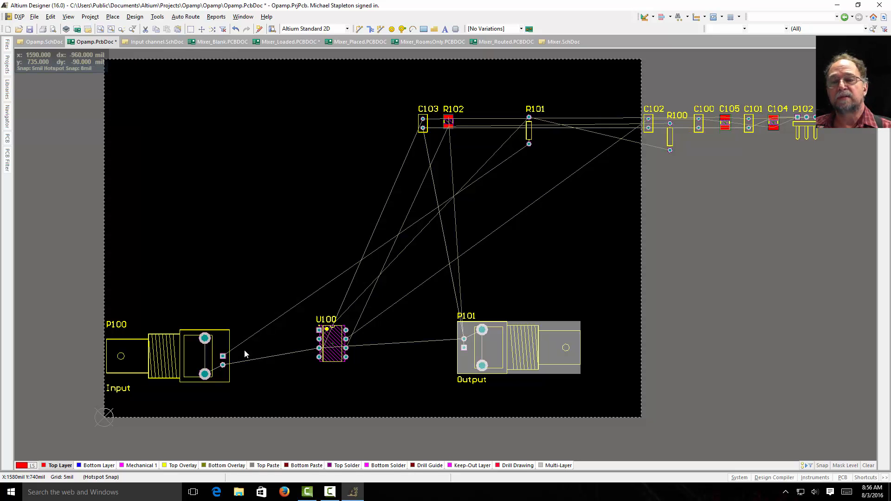
pyautogui.click(224, 356)
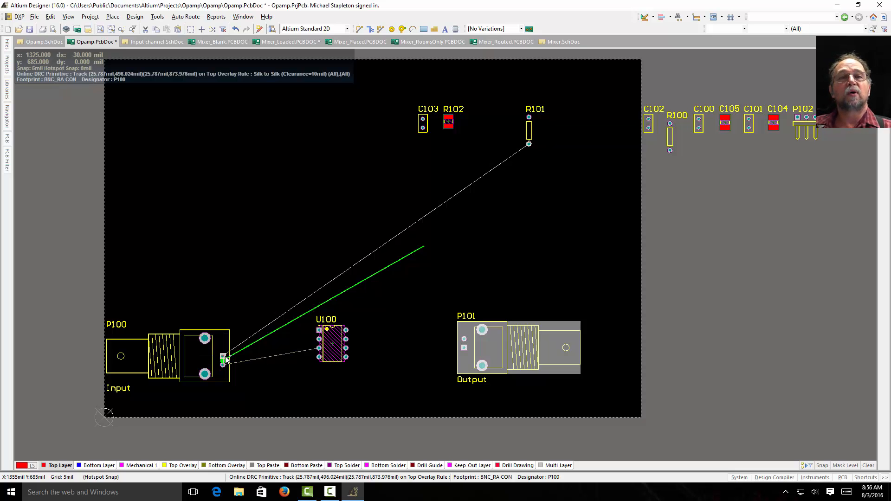
pyautogui.click(223, 356)
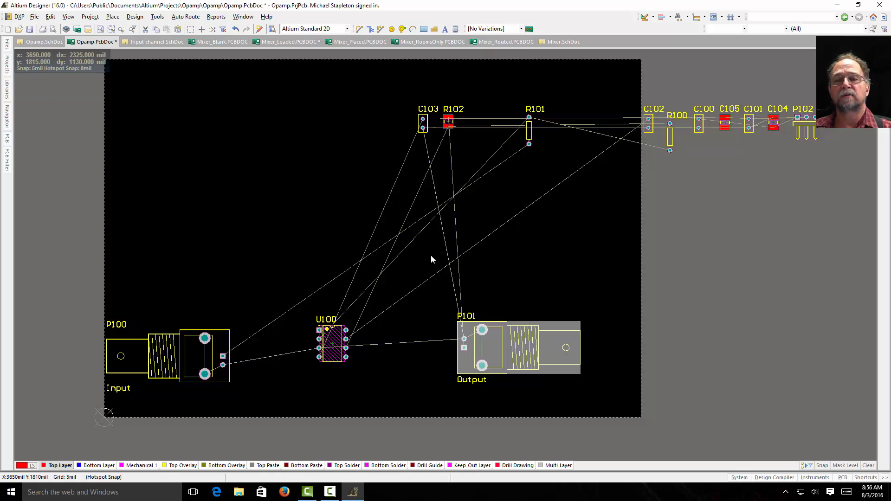
pyautogui.moveTo(337, 342); pyautogui.dragTo(299, 359)
pyautogui.press('space')
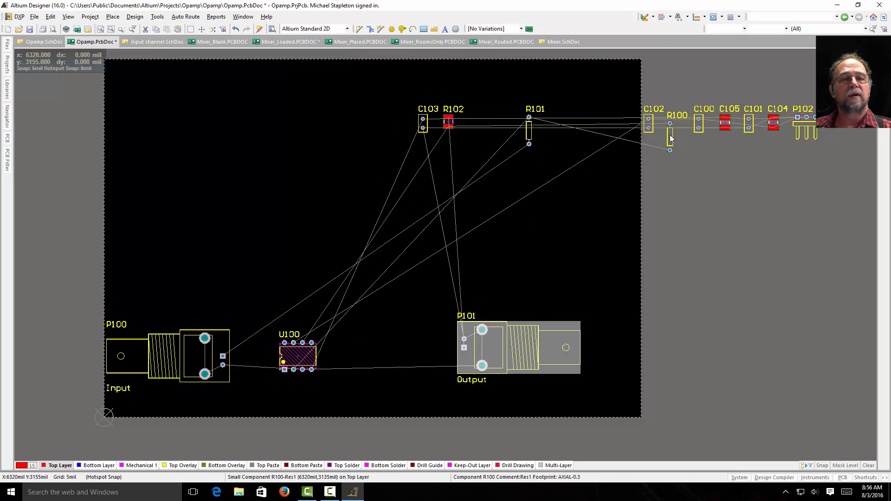
# Step: Place resistor R100 upright just right of U100, and resistor R101 upright between P100 and U100
pyautogui.moveTo(663, 146); pyautogui.dragTo(327, 359)
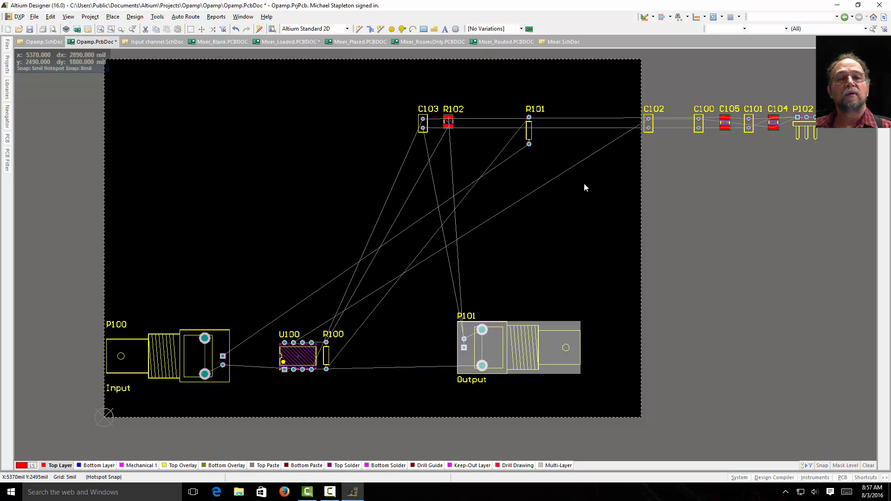
pyautogui.moveTo(528, 135); pyautogui.dragTo(242, 363)
pyautogui.press('space')
pyautogui.press('space')
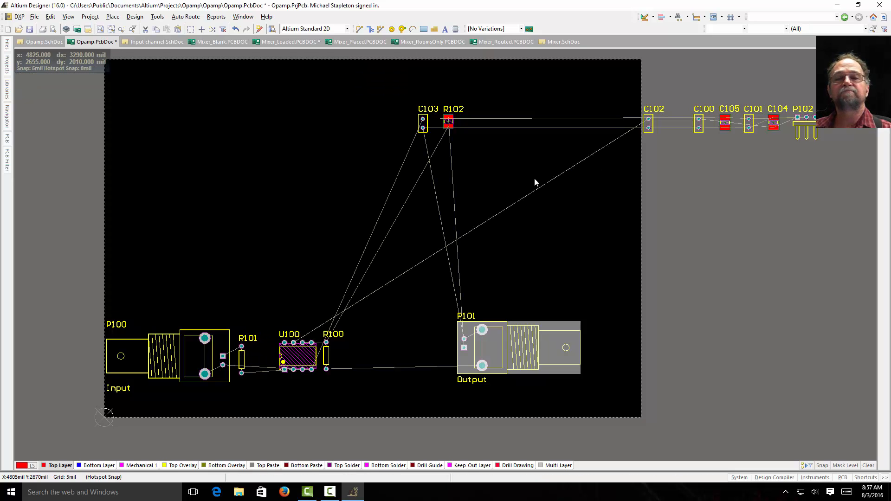
# Step: Locate C102 through the schematic, place it upright at U100's left end, and place C103 horizontally just below U100
pyautogui.click(40, 42)
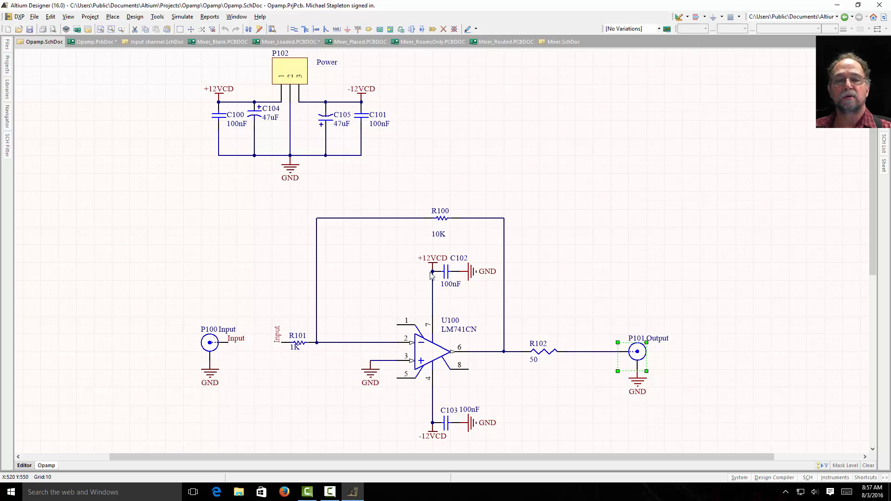
pyautogui.click(445, 275)
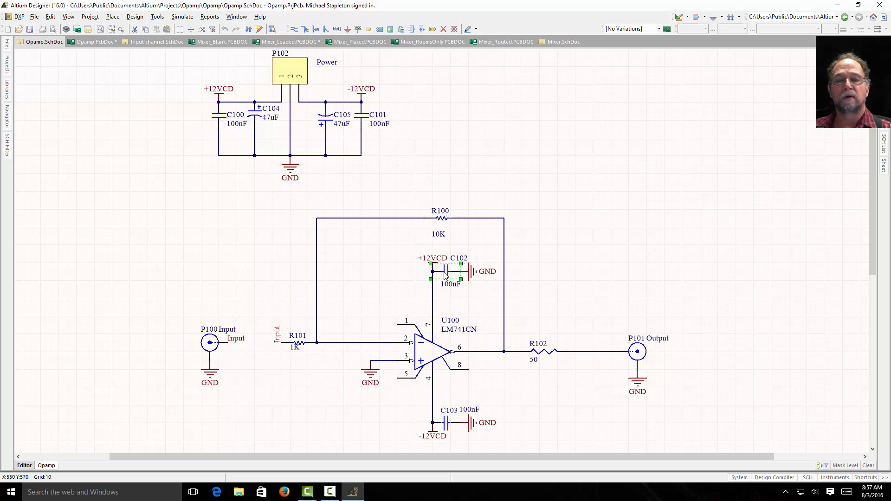
pyautogui.click(111, 41)
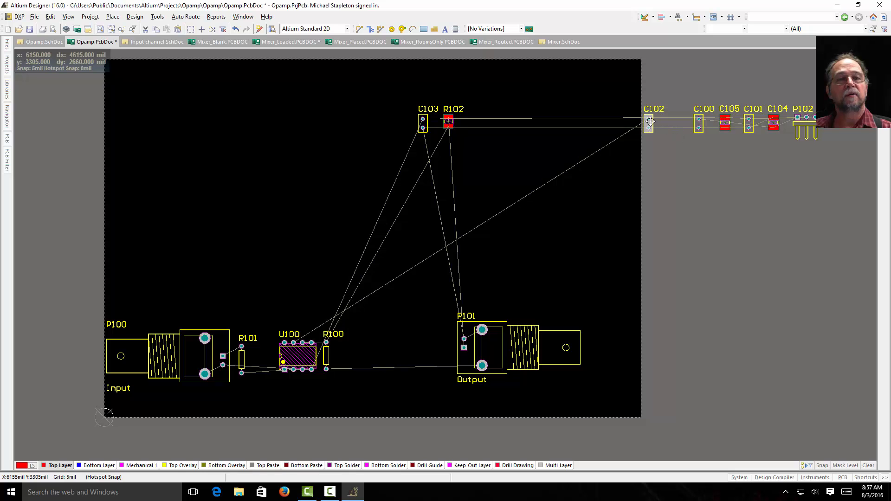
pyautogui.moveTo(649, 121); pyautogui.dragTo(272, 355)
pyautogui.press('space')
pyautogui.press('space')
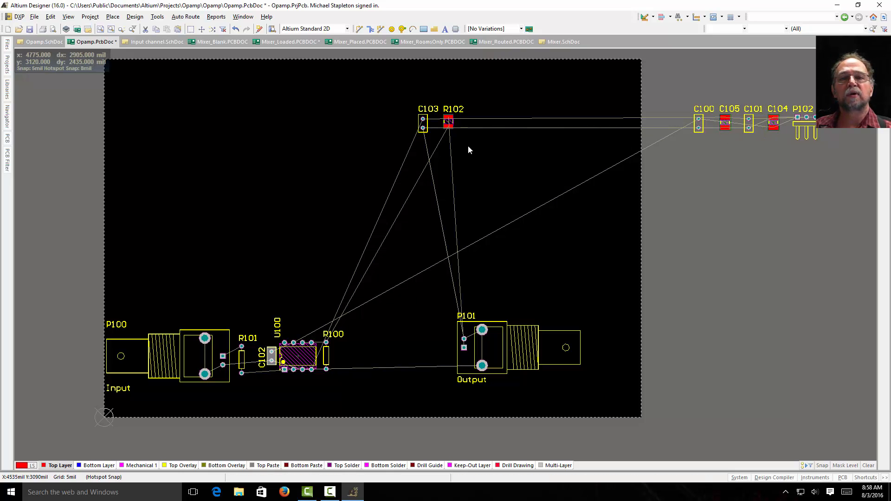
pyautogui.moveTo(424, 128); pyautogui.dragTo(307, 381)
pyautogui.press('space')
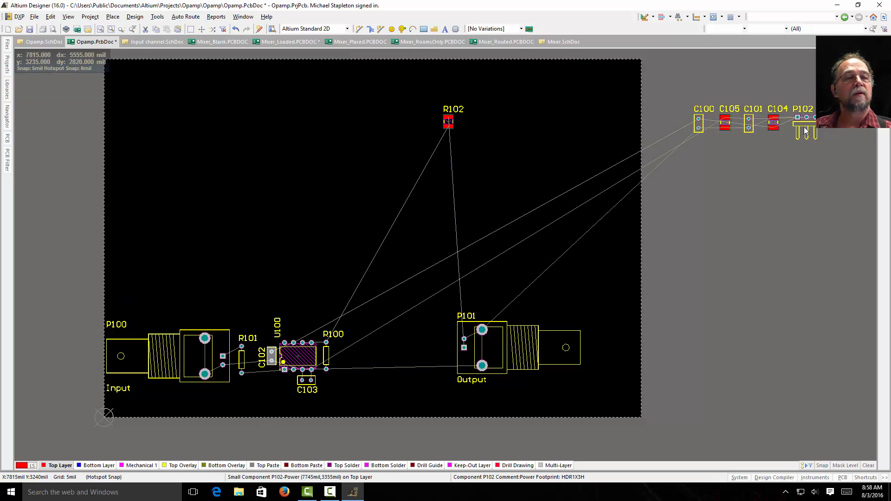
# Step: Place power header P102 above P100's inner end, rotated so its pins point upward
pyautogui.moveTo(804, 128); pyautogui.dragTo(234, 300)
pyautogui.press('space')
pyautogui.press('space')
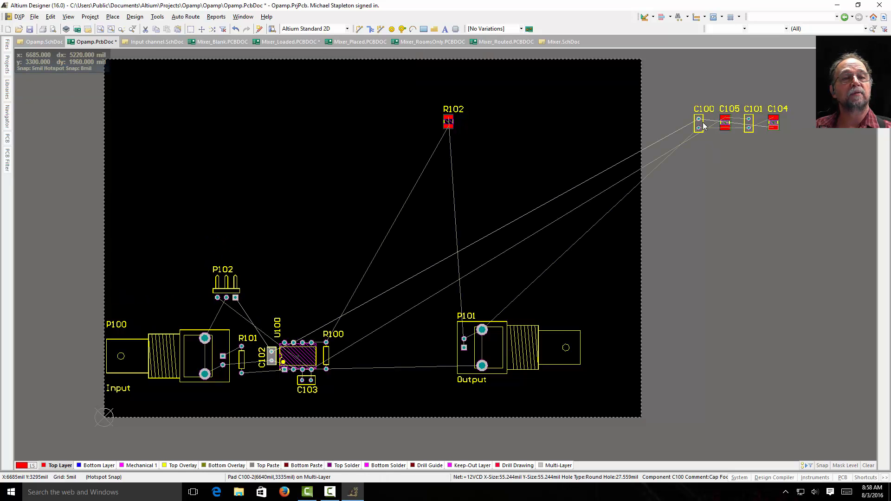
# Step: Place capacitors C100 and C101 side by side horizontally just below P102's pads, with C101 on the left
pyautogui.moveTo(702, 125); pyautogui.dragTo(233, 310)
pyautogui.press('space')
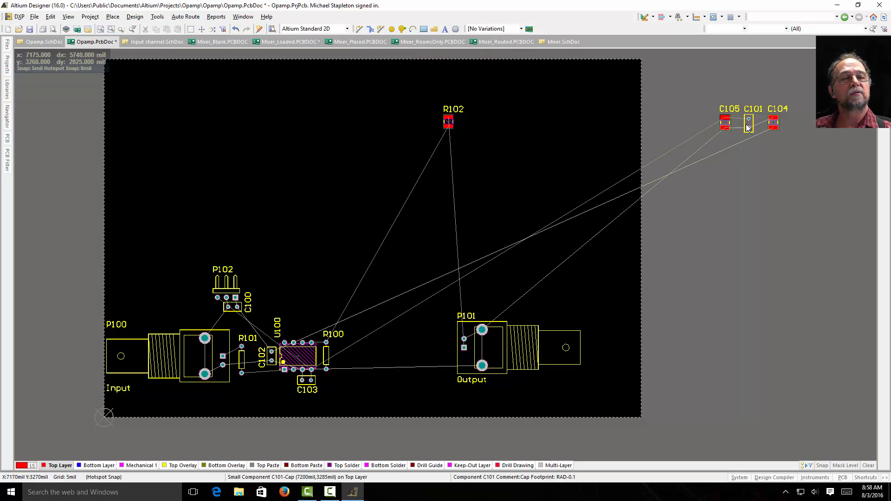
pyautogui.moveTo(752, 128); pyautogui.dragTo(217, 310)
pyautogui.press('space')
pyautogui.click(237, 312)
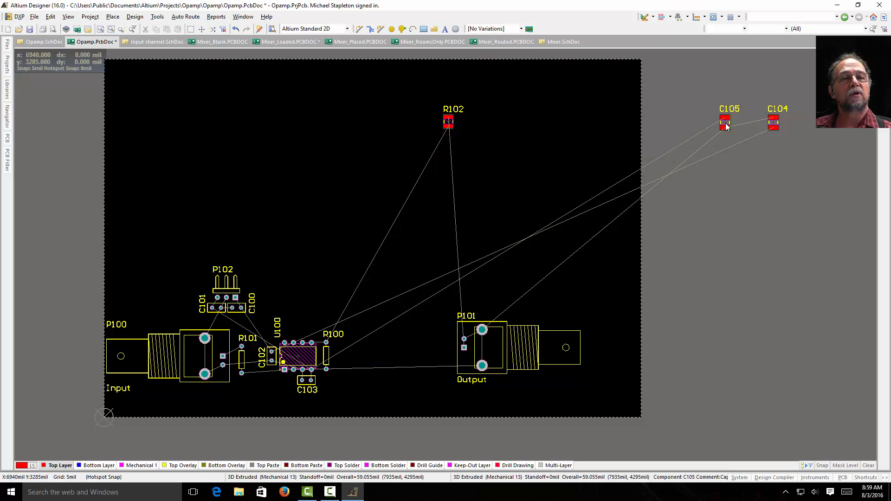
# Step: Place capacitor C105 horizontally just below C101, and move its designator to the component's left side
pyautogui.moveTo(725, 122); pyautogui.dragTo(216, 323)
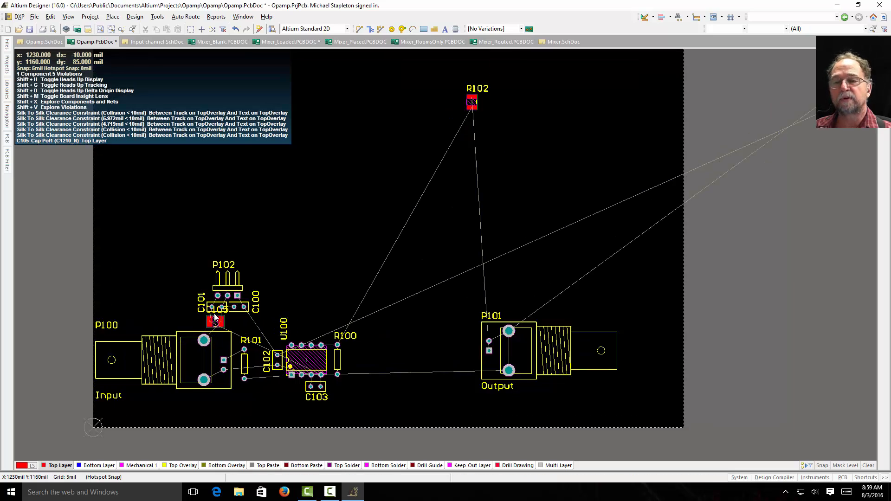
pyautogui.keyDown('ctrl'); pyautogui.scroll(4, 215, 317); pyautogui.keyUp('ctrl')
pyautogui.moveTo(201, 316); pyautogui.dragTo(115, 351)
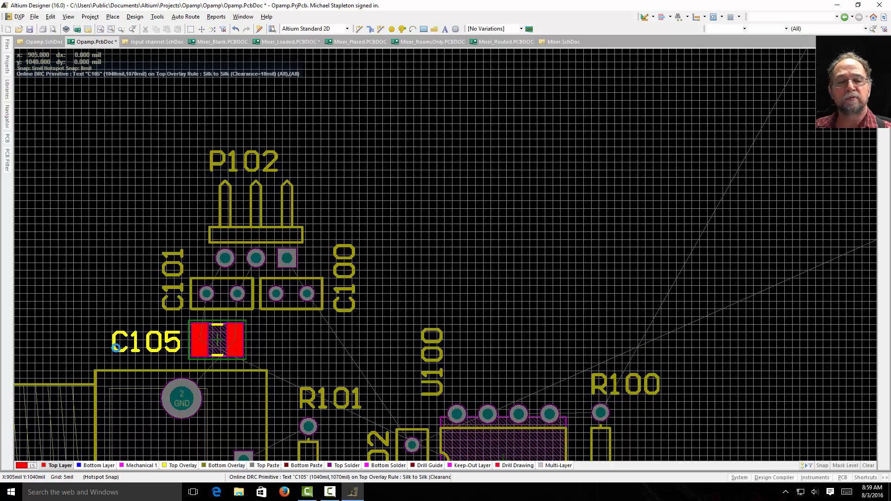
pyautogui.keyDown('ctrl'); pyautogui.scroll(-5, 541, 243); pyautogui.keyUp('ctrl')
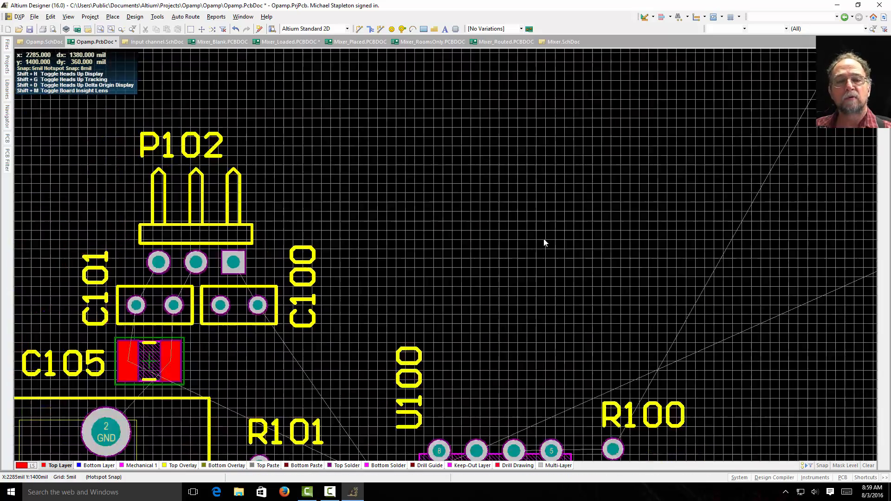
pyautogui.moveTo(766, 243); pyautogui.dragTo(717, 284, button='right')
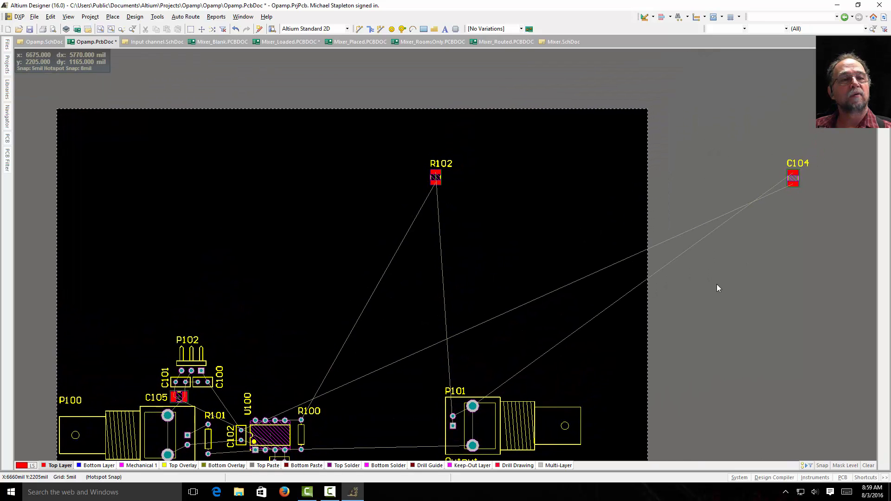
# Step: Place capacitor C104 horizontally beside C105 just below C100, and move its designator to the component's right side
pyautogui.moveTo(788, 174); pyautogui.dragTo(244, 388)
pyautogui.moveTo(291, 345); pyautogui.dragTo(344, 217, button='right')
pyautogui.keyDown('ctrl'); pyautogui.scroll(5, 270, 281); pyautogui.keyUp('ctrl')
pyautogui.keyDown('ctrl'); pyautogui.scroll(1, 269, 282); pyautogui.keyUp('ctrl')
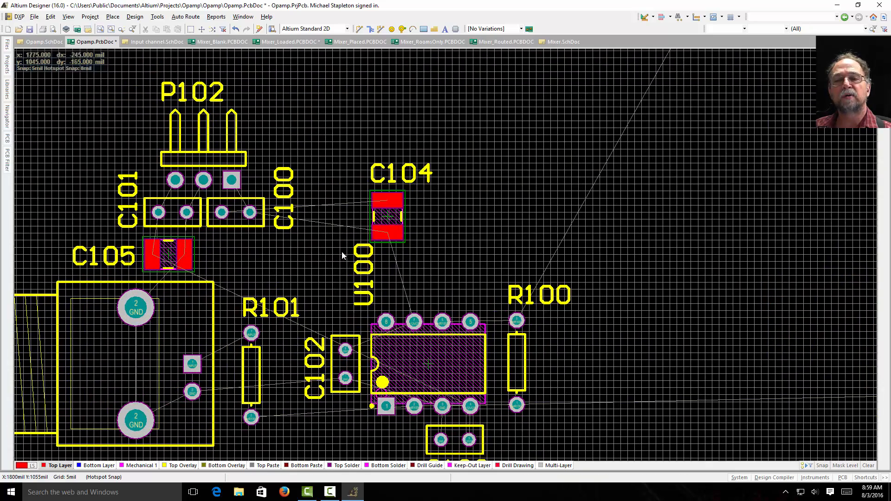
pyautogui.moveTo(383, 219); pyautogui.dragTo(261, 268)
pyautogui.press('space')
pyautogui.keyDown('ctrl'); pyautogui.scroll(4, 241, 278); pyautogui.keyUp('ctrl')
pyautogui.press('space')
pyautogui.press('space')
pyautogui.moveTo(234, 156); pyautogui.dragTo(385, 307)
pyautogui.moveTo(272, 318); pyautogui.dragTo(188, 188)
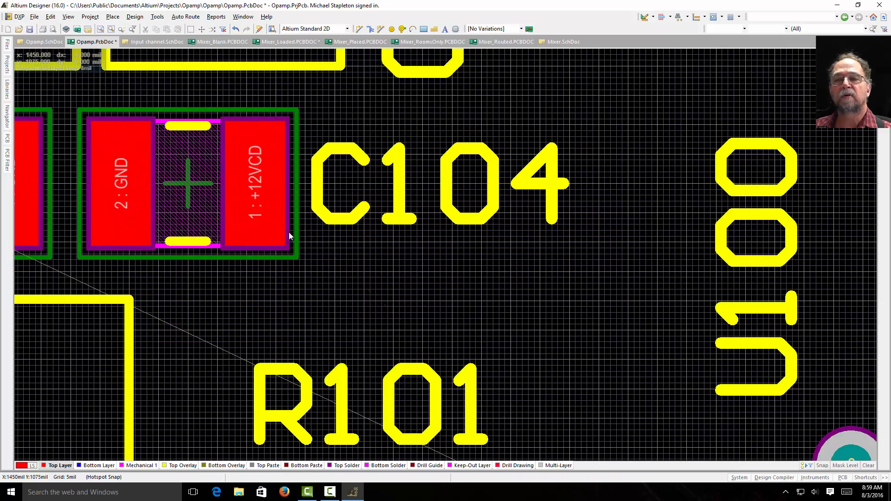
pyautogui.keyDown('ctrl'); pyautogui.scroll(-3, 346, 244); pyautogui.keyUp('ctrl')
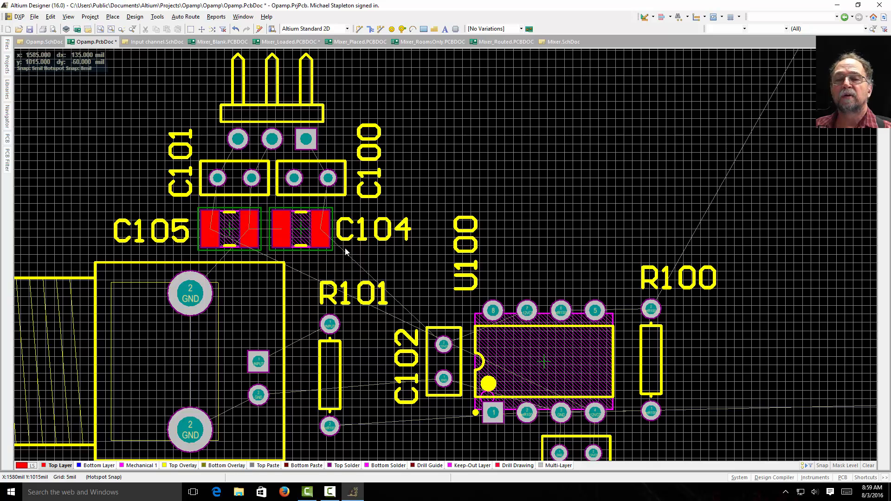
# Step: Shift C104 and C105 slightly right below C100 and C101, and move C100 close against C101
pyautogui.moveTo(317, 223)
pyautogui.mouseDown()
pyautogui.moveTo(301, 226)
pyautogui.moveTo(311, 228)
pyautogui.mouseUp()
pyautogui.moveTo(230, 232); pyautogui.dragTo(237, 232)
pyautogui.moveTo(311, 181); pyautogui.dragTo(301, 183)
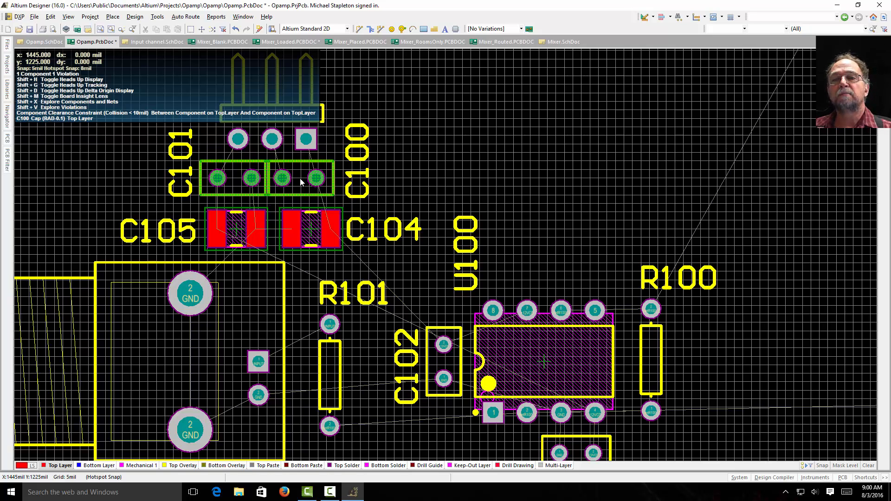
# Step: Move C100 slightly away from C101 to clear the component clearance violation
pyautogui.rightClick(300, 181)
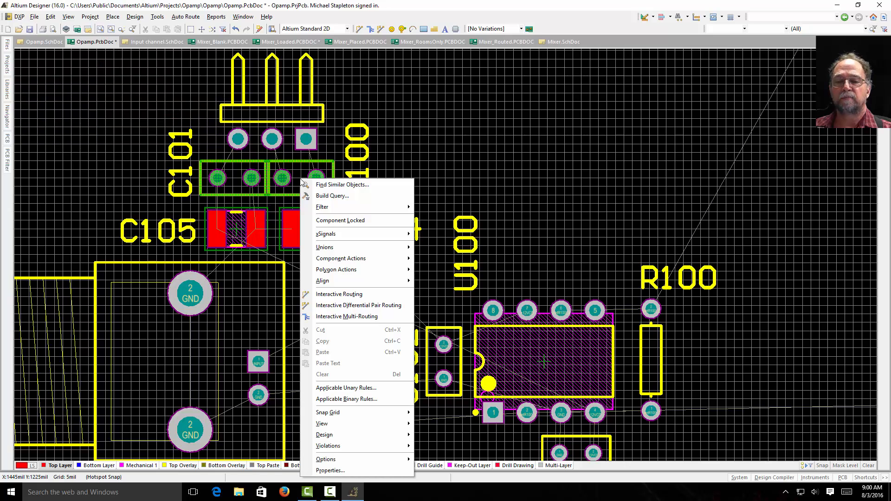
pyautogui.moveTo(343, 439)
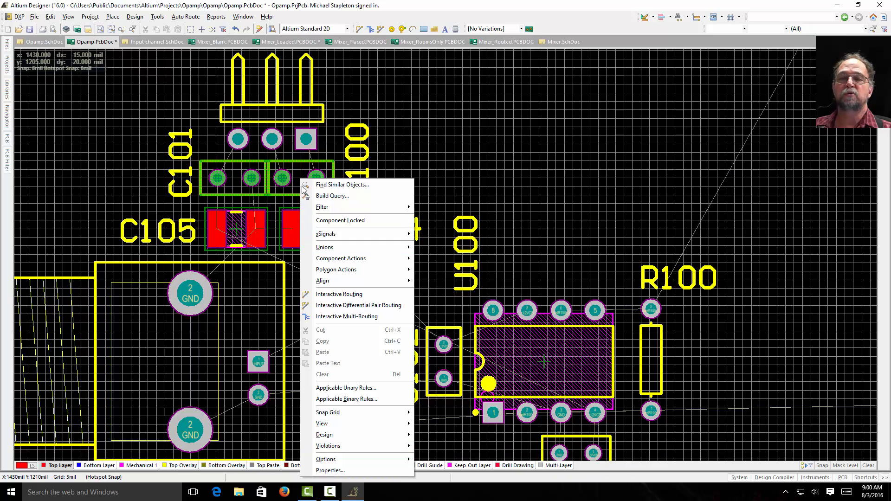
pyautogui.click(412, 141)
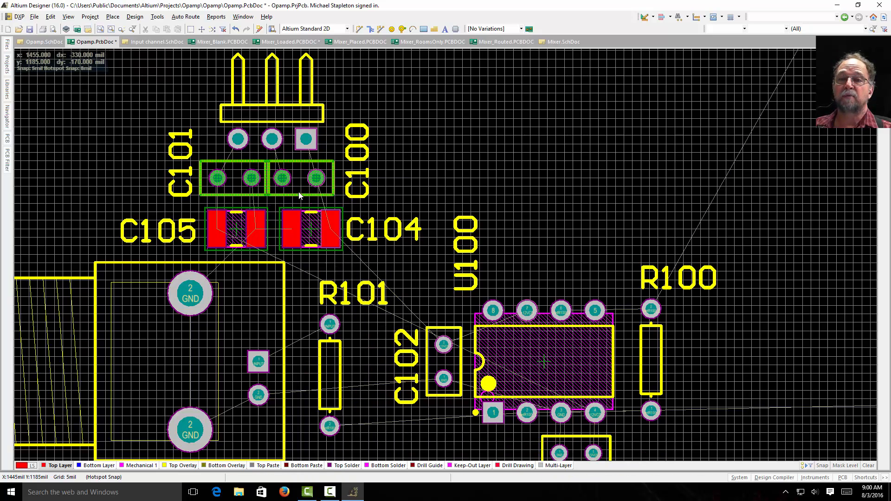
pyautogui.moveTo(302, 188)
pyautogui.mouseDown()
pyautogui.moveTo(299, 177)
pyautogui.moveTo(311, 181)
pyautogui.mouseUp()
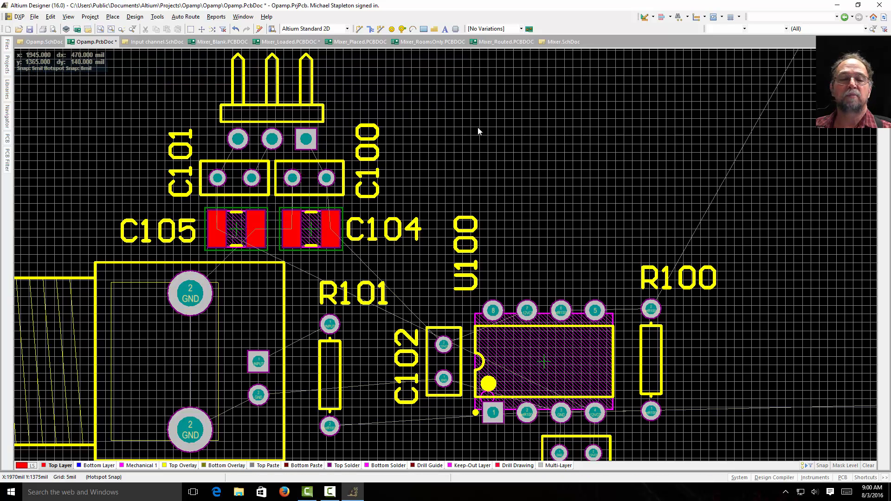
# Step: Place resistor R102 upright just to the right of R100
pyautogui.keyDown('ctrl'); pyautogui.scroll(-5, 554, 152); pyautogui.keyUp('ctrl')
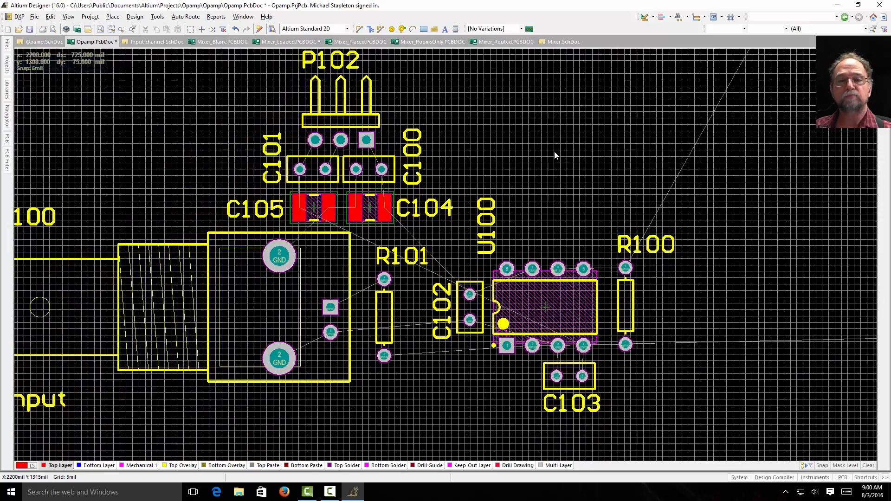
pyautogui.moveTo(565, 125); pyautogui.dragTo(518, 255, button='right')
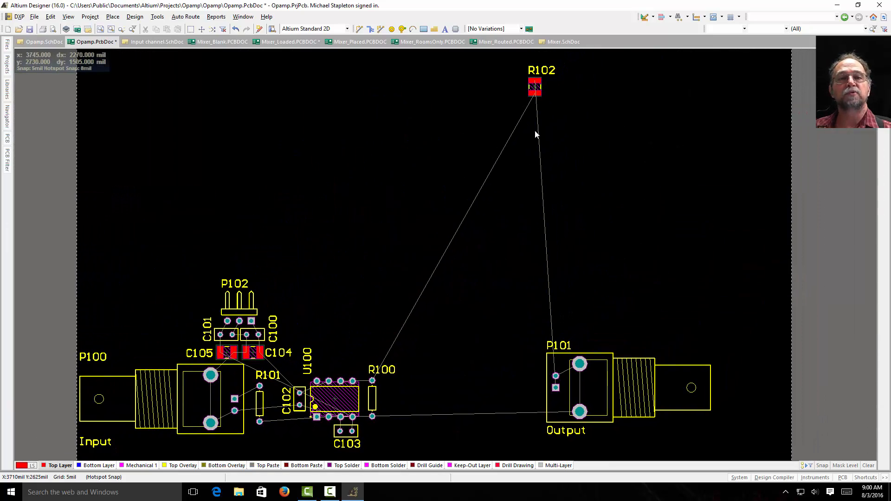
pyautogui.moveTo(535, 88); pyautogui.dragTo(393, 398)
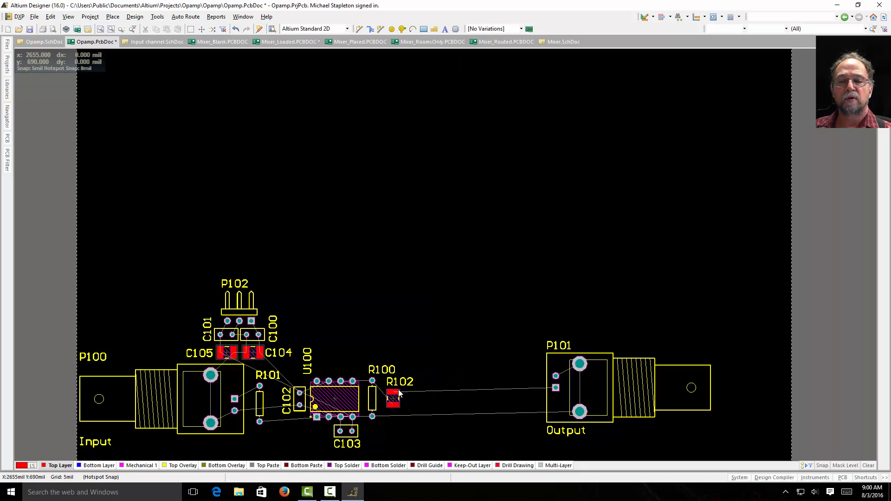
# Step: Check R102's output connection in the schematic, and move connector P101 next to R102 on the board
pyautogui.click(52, 44)
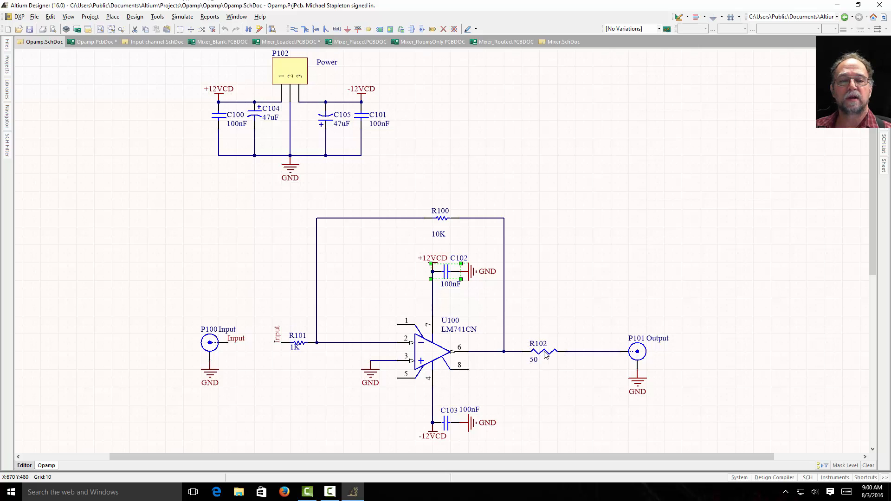
pyautogui.click(96, 42)
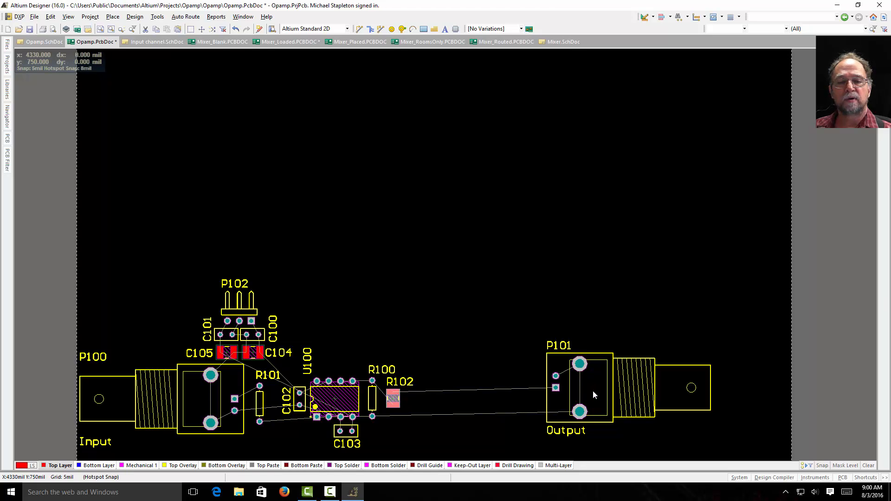
pyautogui.moveTo(592, 391); pyautogui.dragTo(429, 414)
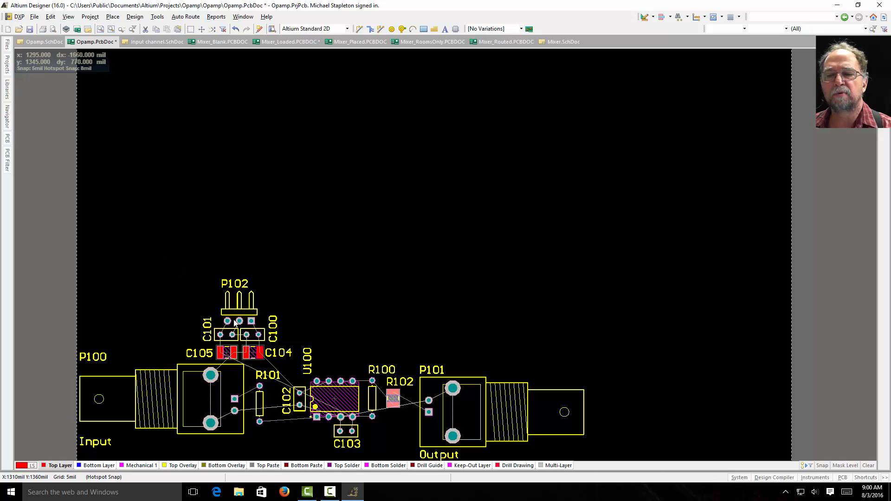
# Step: Move the P102 and capacitor group up clear of P100, and shift the Input label and R101 closer to P100's inner end
pyautogui.moveTo(162, 251); pyautogui.dragTo(295, 363)
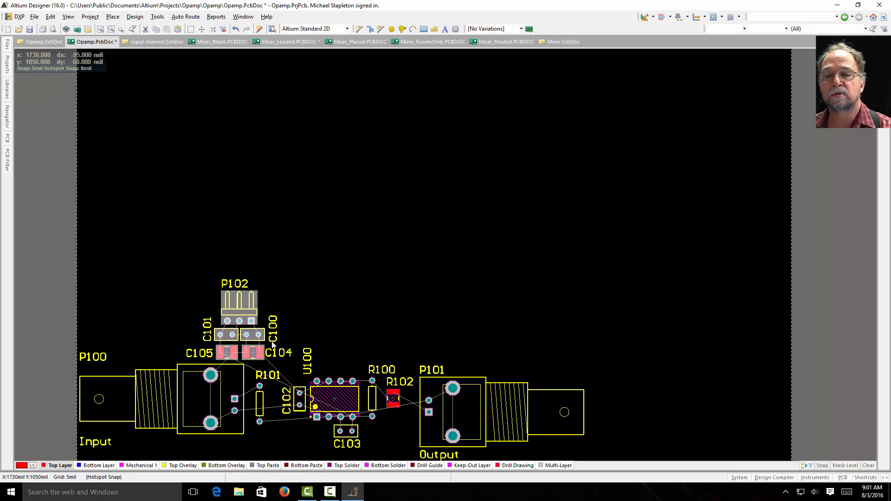
pyautogui.moveTo(254, 333); pyautogui.dragTo(216, 308)
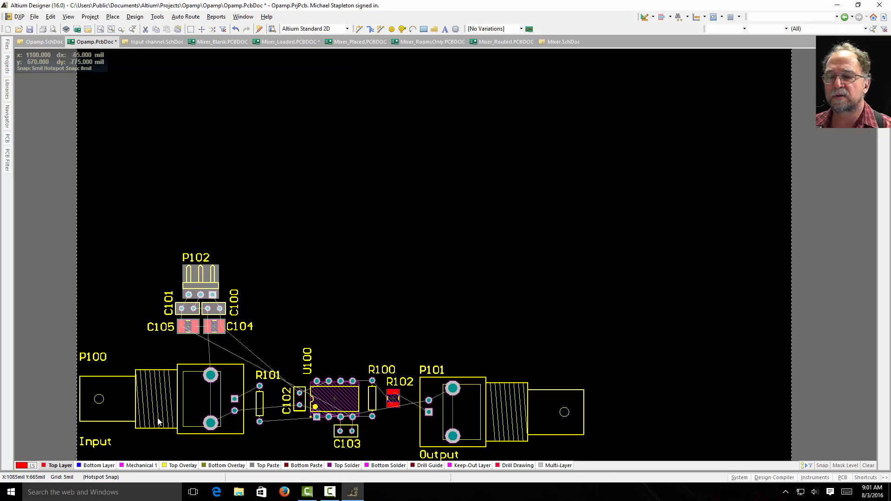
pyautogui.moveTo(95, 442); pyautogui.dragTo(188, 447)
pyautogui.moveTo(190, 412); pyautogui.dragTo(254, 413)
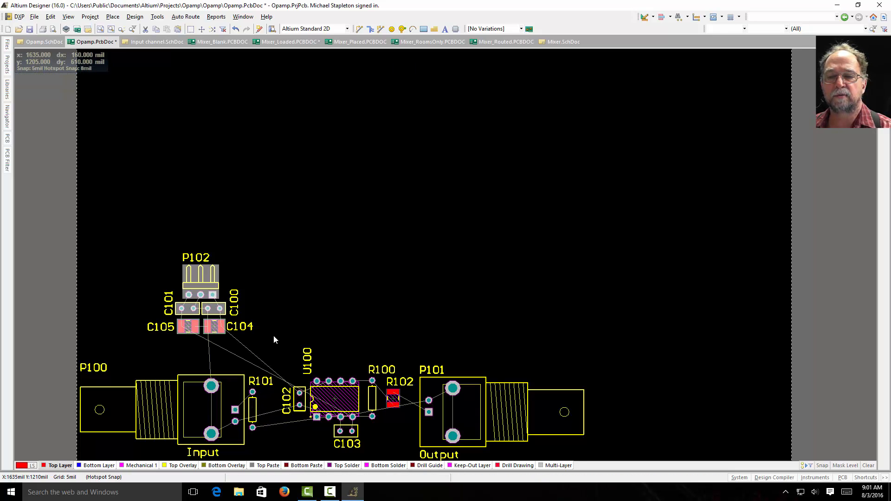
# Step: Shift U100, R100, R102, C102 and C103 as a group close to R101, with C102's designator moved below its component
pyautogui.moveTo(274, 335); pyautogui.dragTo(395, 437)
pyautogui.click(410, 453)
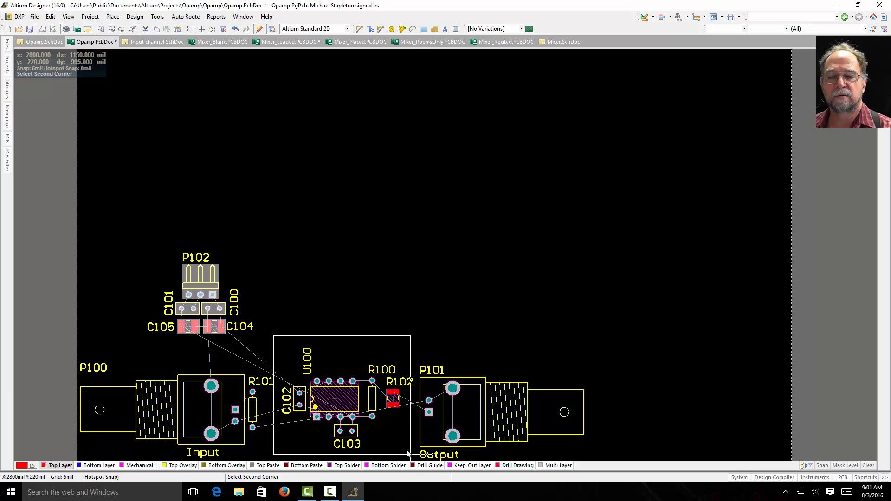
pyautogui.moveTo(344, 404); pyautogui.dragTo(324, 416)
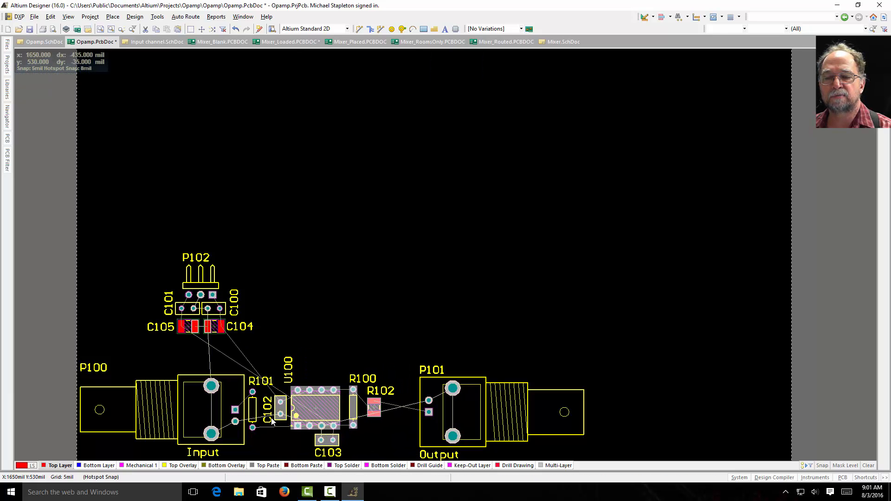
pyautogui.moveTo(268, 409); pyautogui.dragTo(287, 455)
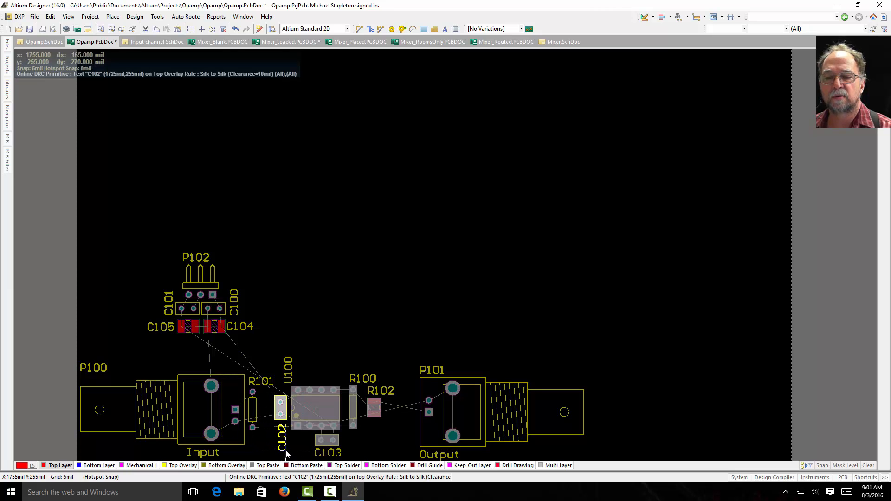
pyautogui.moveTo(326, 407); pyautogui.dragTo(316, 408)
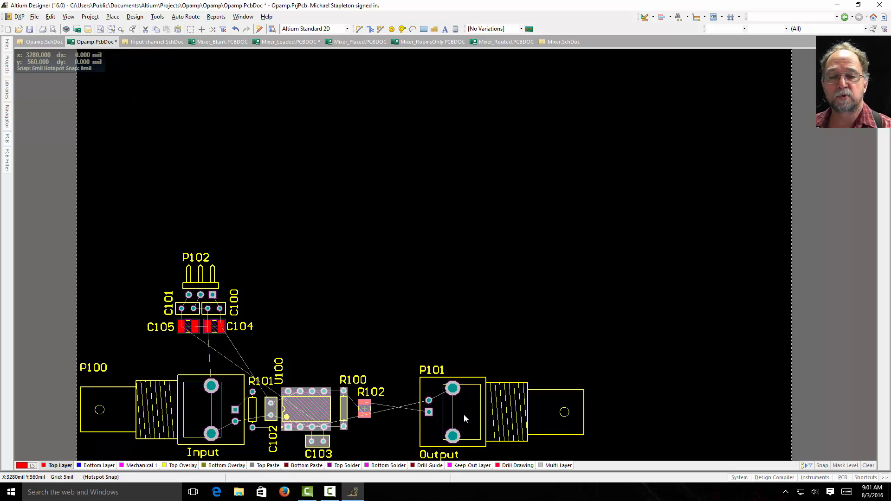
# Step: Move P101, R102 and R100 in toward U100, and lower the P102 and capacitor group to just above P100
pyautogui.moveTo(464, 414); pyautogui.dragTo(398, 413)
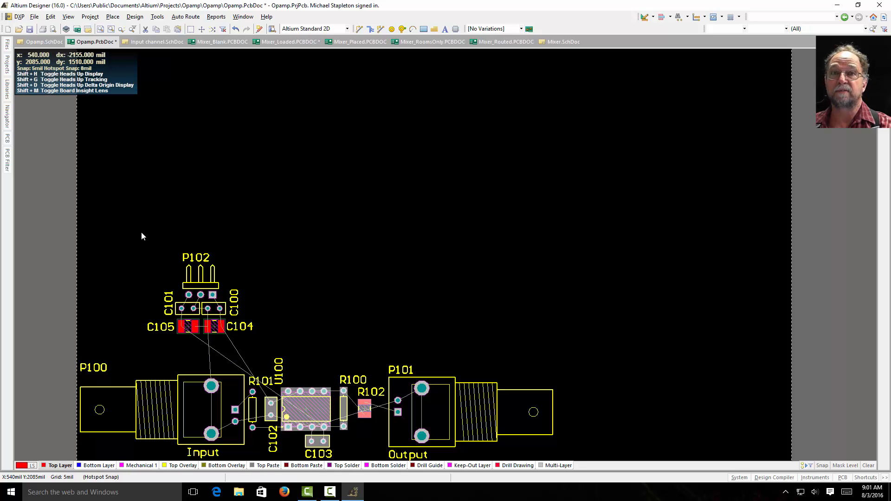
pyautogui.moveTo(140, 233); pyautogui.dragTo(265, 342)
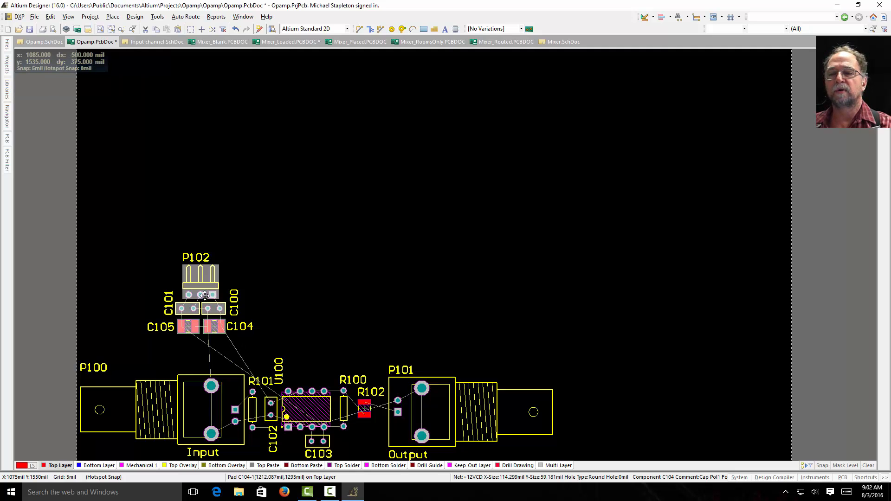
pyautogui.moveTo(204, 295); pyautogui.dragTo(219, 328)
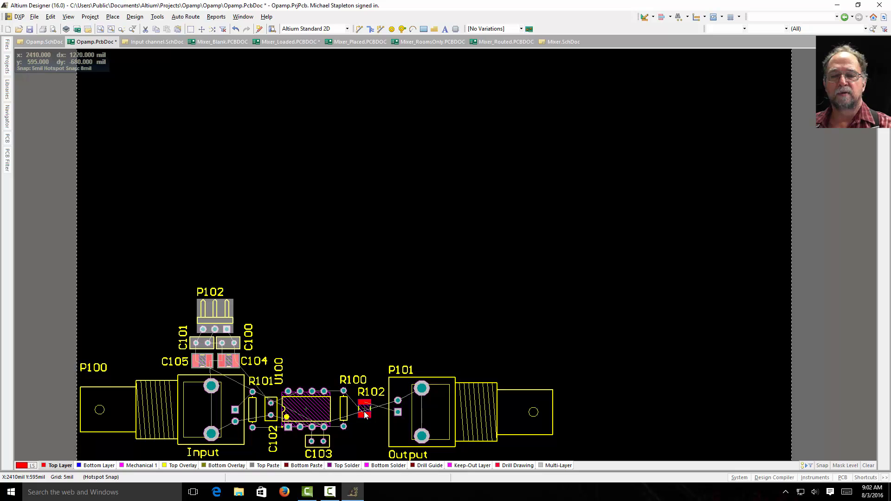
pyautogui.moveTo(365, 418); pyautogui.dragTo(387, 417)
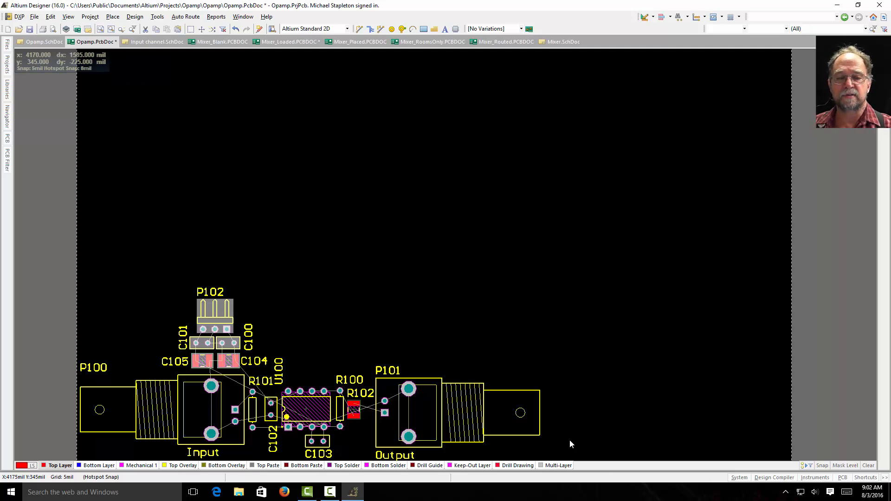
# Step: Make the Keep-Out Layer the active drawing layer
pyautogui.click(109, 465)
pyautogui.click(184, 466)
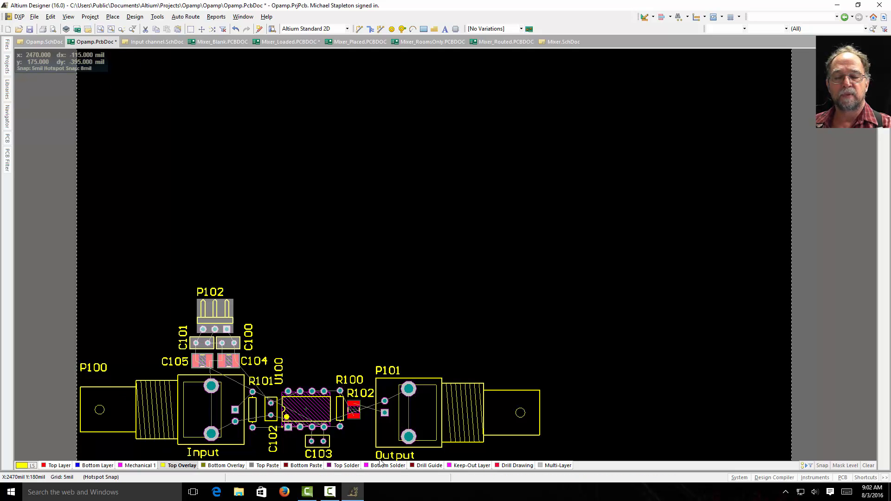
pyautogui.click(470, 465)
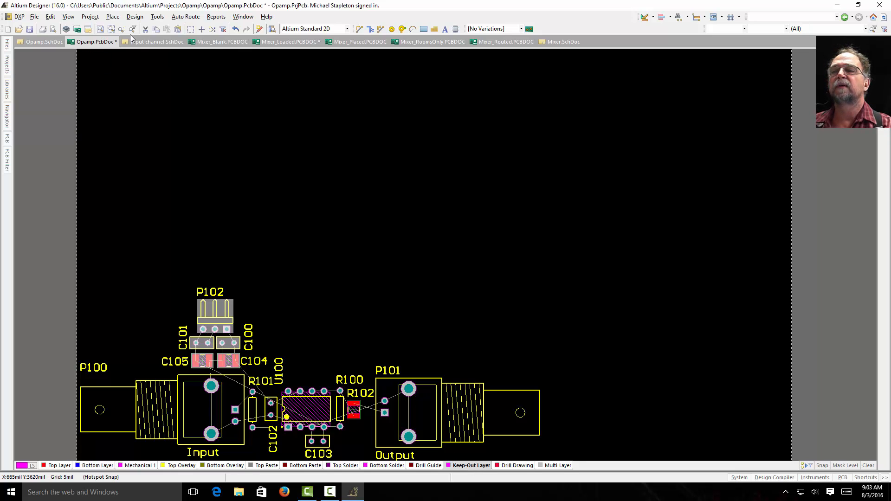
# Step: Start a keep-out line at the board origin and draw the outline's first vertical edge 1650 mil up along the board's edge
pyautogui.click(112, 17)
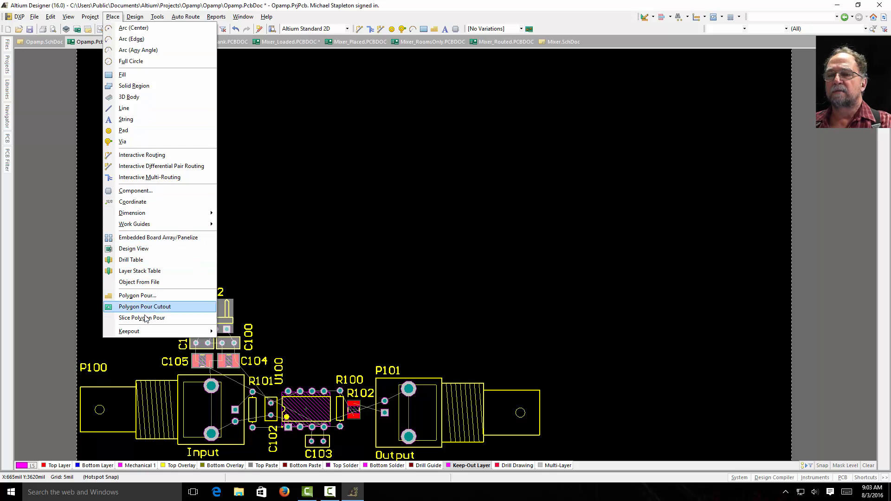
pyautogui.moveTo(129, 334)
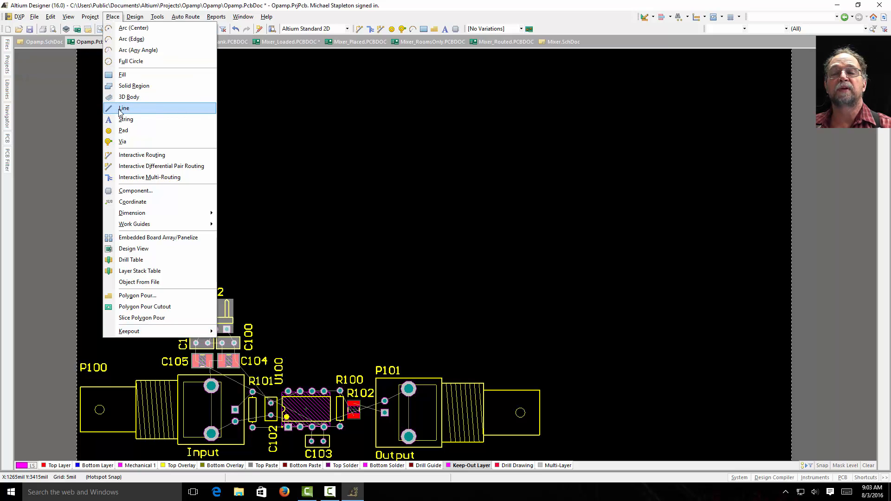
pyautogui.click(122, 108)
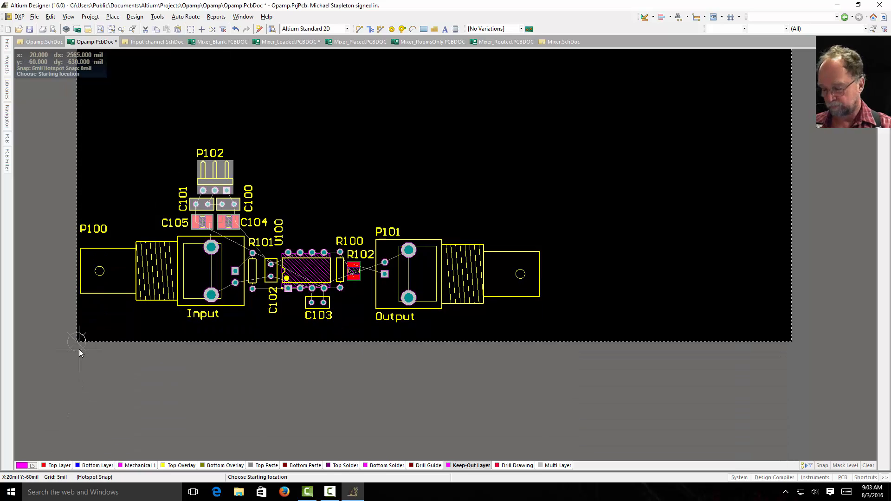
pyautogui.keyDown('ctrl'); pyautogui.scroll(5, 74, 343); pyautogui.keyUp('ctrl')
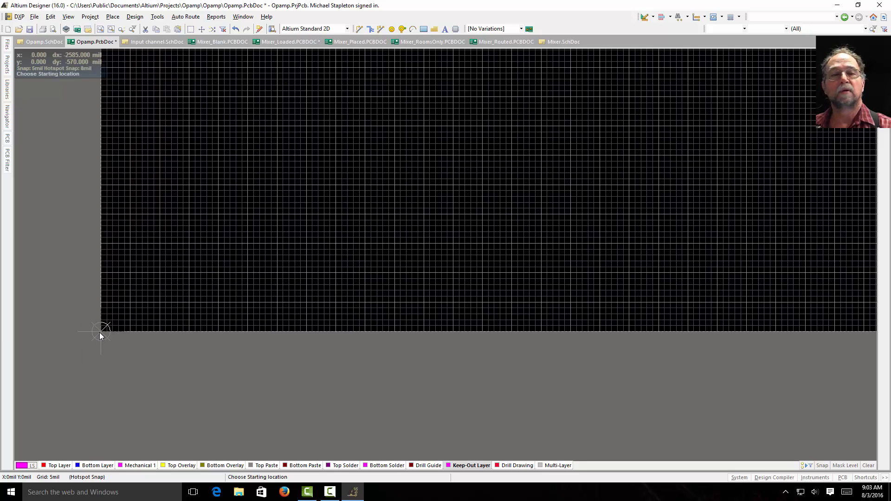
pyautogui.click(100, 331)
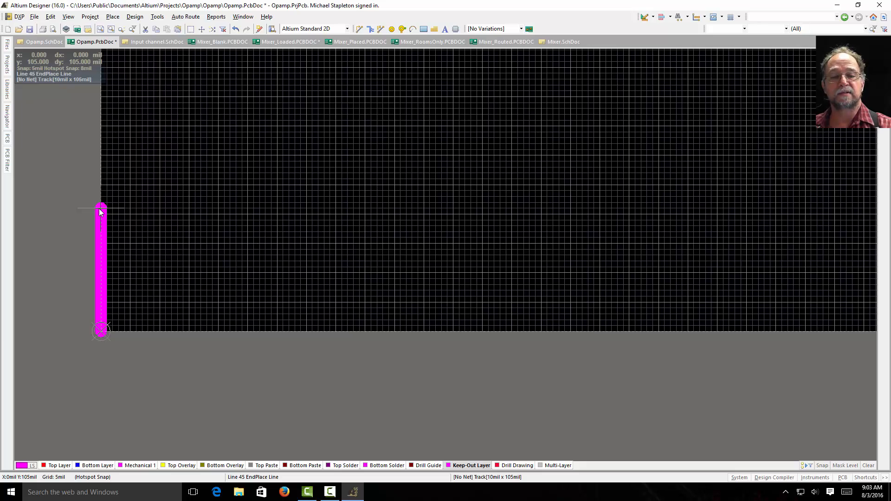
pyautogui.keyDown('ctrl'); pyautogui.scroll(-5, 101, 212); pyautogui.keyUp('ctrl')
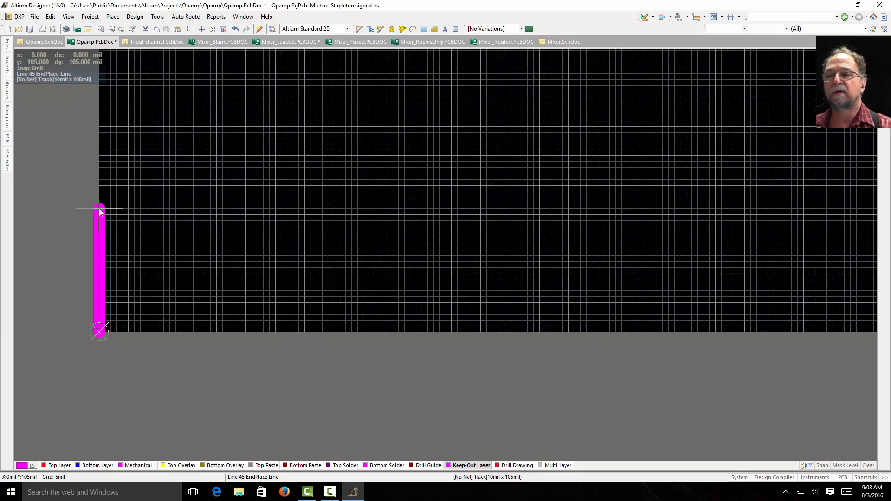
pyautogui.keyDown('ctrl'); pyautogui.scroll(-1, 99, 212); pyautogui.keyUp('ctrl')
pyautogui.scroll(1, 99, 212)
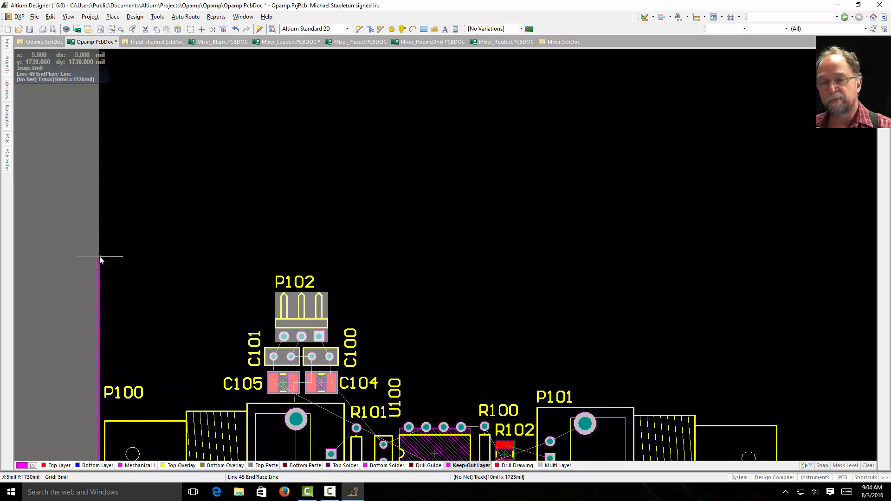
pyautogui.keyDown('ctrl'); pyautogui.scroll(4, 101, 260); pyautogui.keyUp('ctrl')
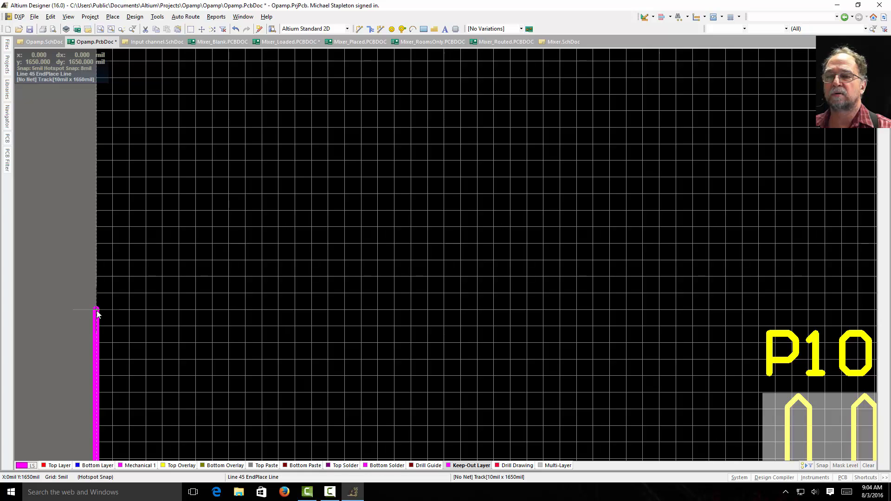
pyautogui.click(96, 311)
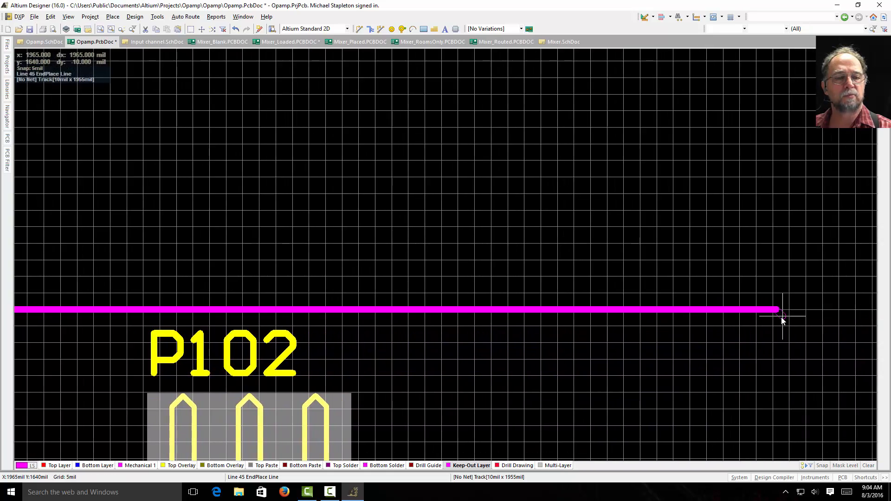
# Step: Continue the keep-out outline horizontally above P102 to X 3900 mil, Y 1650 mil, just past P101's outer end
pyautogui.keyDown('ctrl'); pyautogui.scroll(-12, 782, 319); pyautogui.keyUp('ctrl')
pyautogui.keyDown('ctrl'); pyautogui.scroll(-1, 781, 318); pyautogui.keyUp('ctrl')
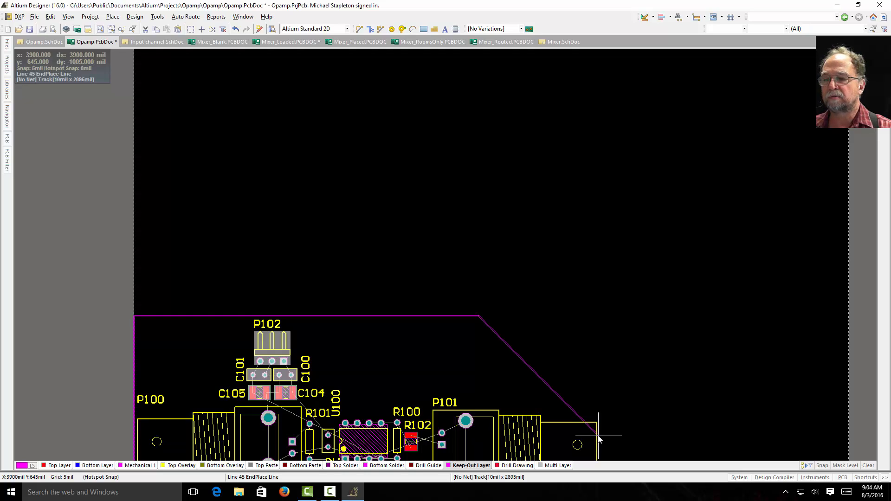
pyautogui.keyDown('ctrl'); pyautogui.scroll(3, 598, 314); pyautogui.keyUp('ctrl')
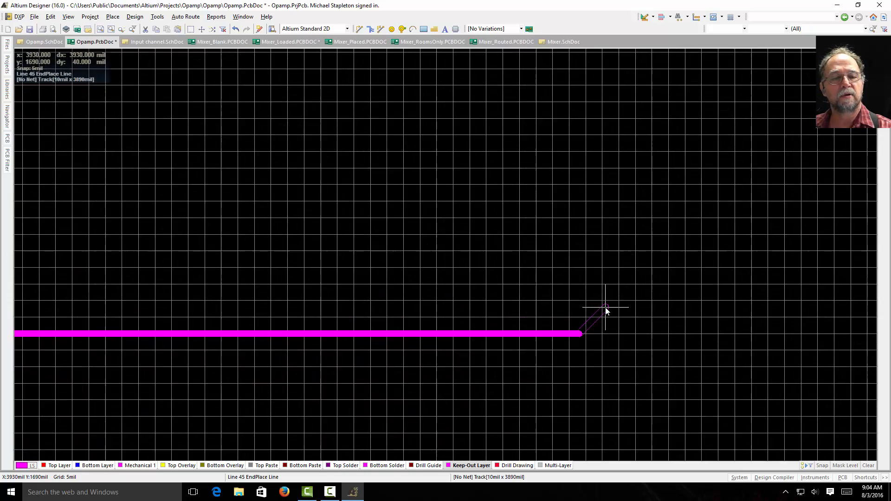
pyautogui.keyDown('ctrl'); pyautogui.scroll(2, 606, 311); pyautogui.keyUp('ctrl')
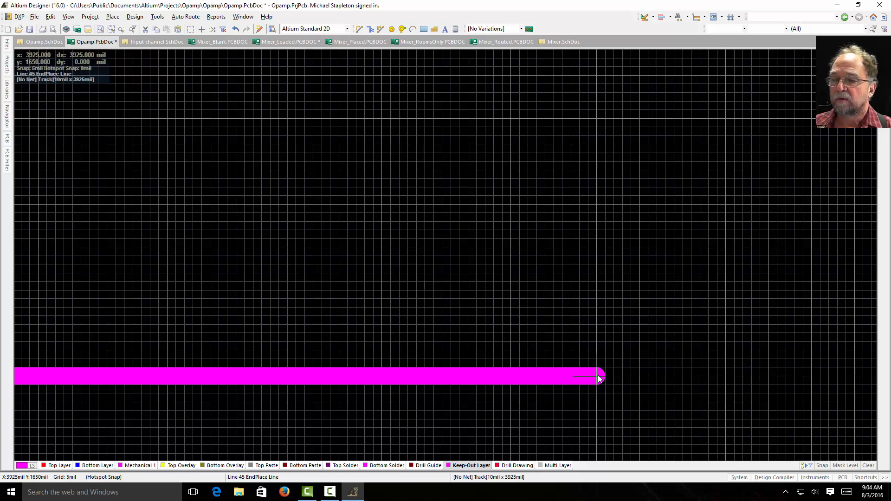
pyautogui.click(557, 379)
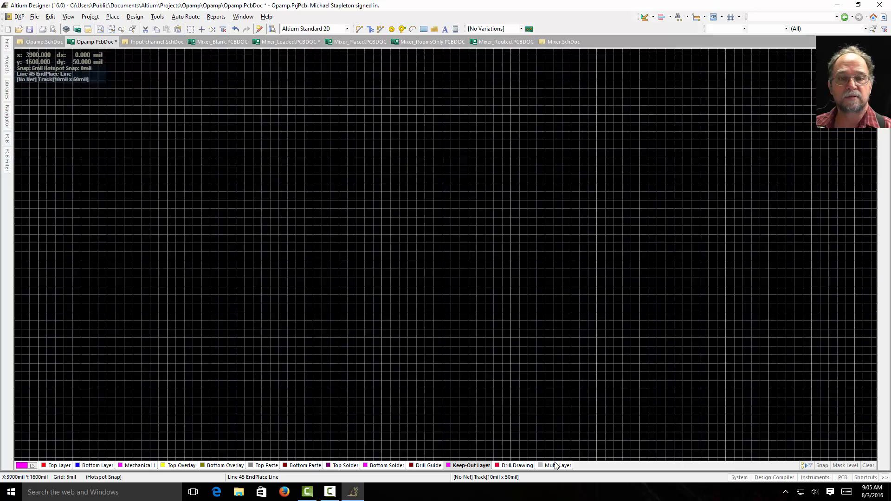
# Step: Run the keep-out outline straight down past P101 to the board's lower edge at X 3900 mil, Y 0
pyautogui.keyDown('ctrl'); pyautogui.scroll(-5, 563, 453); pyautogui.keyUp('ctrl')
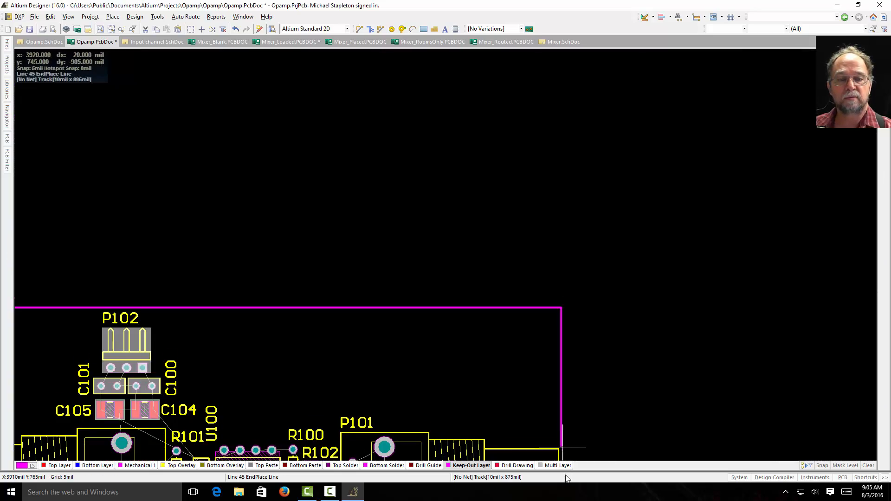
pyautogui.keyDown('ctrl'); pyautogui.scroll(4, 561, 303); pyautogui.keyUp('ctrl')
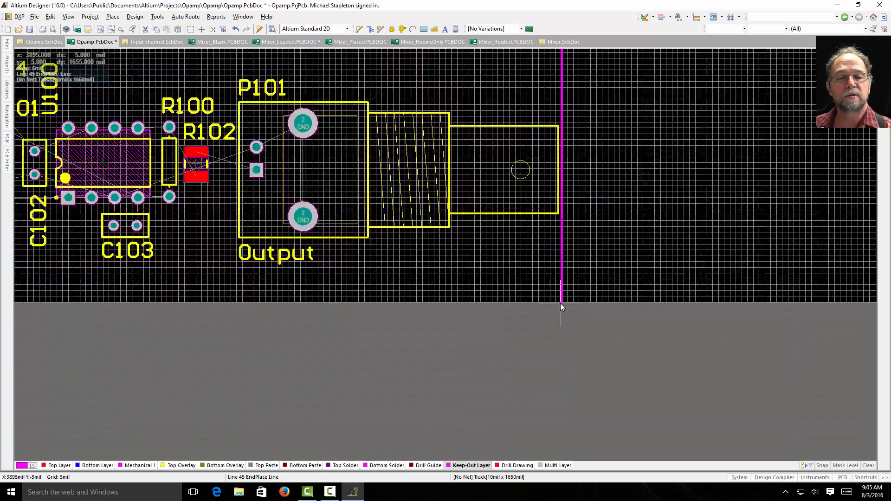
pyautogui.keyDown('ctrl'); pyautogui.scroll(2, 560, 302); pyautogui.keyUp('ctrl')
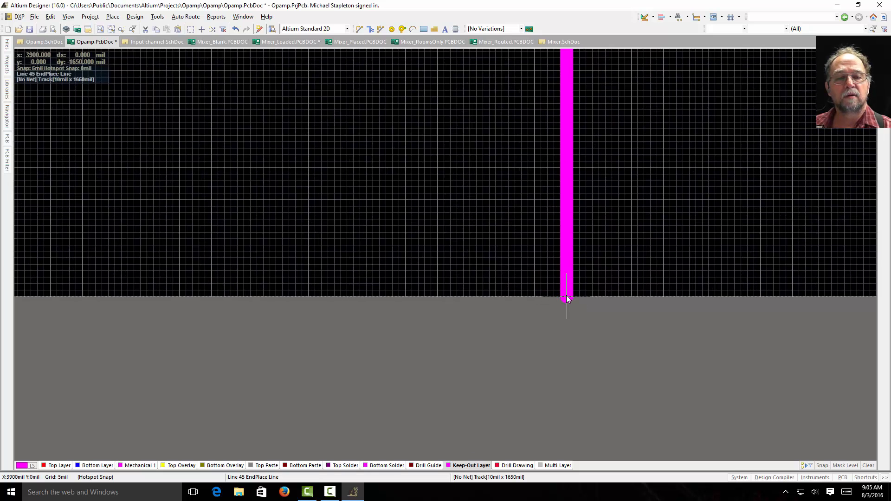
pyautogui.click(566, 299)
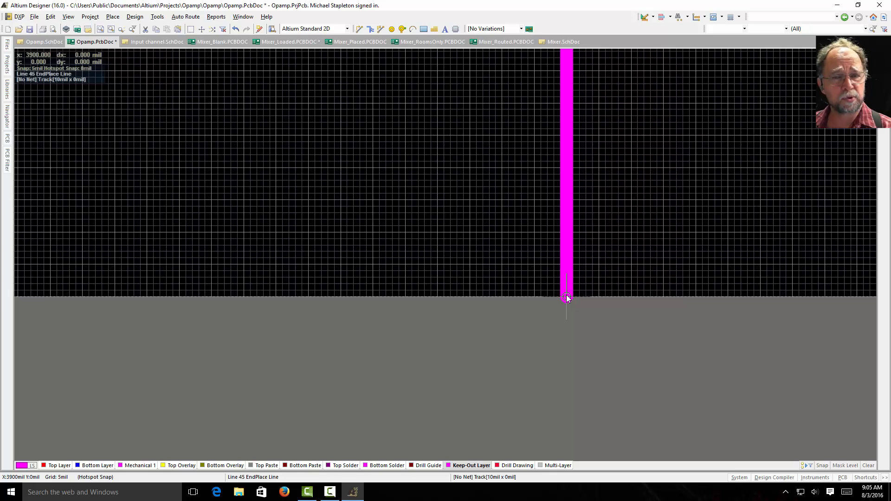
# Step: Draw a 100 mil wide, 100 mil high notch in the outline's lower edge, starting 100 mil in from the P101-side corner
pyautogui.click(437, 298)
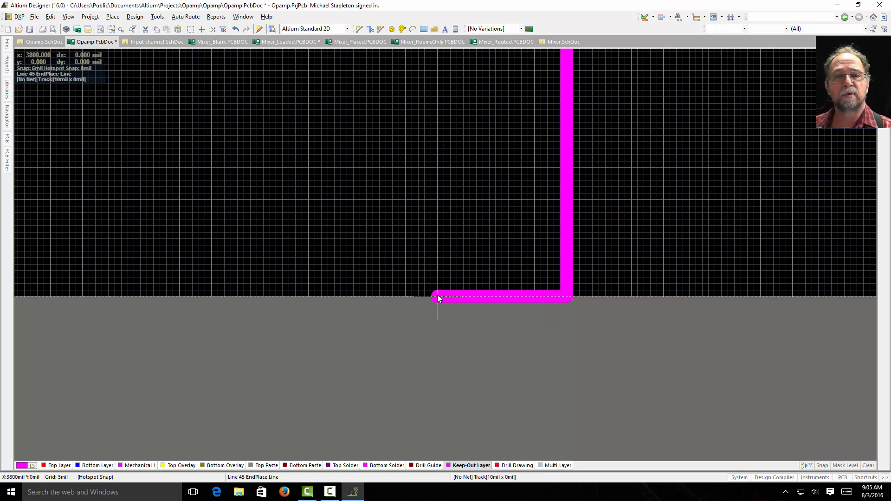
pyautogui.click(437, 168)
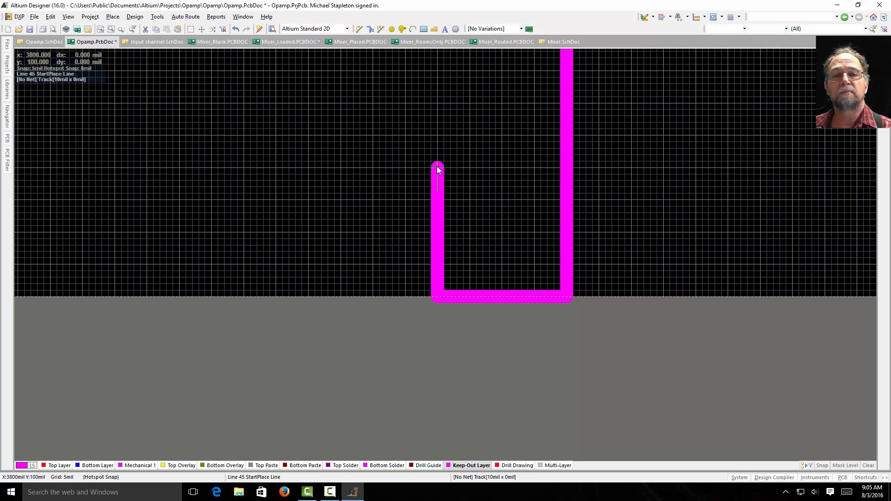
pyautogui.click(308, 168)
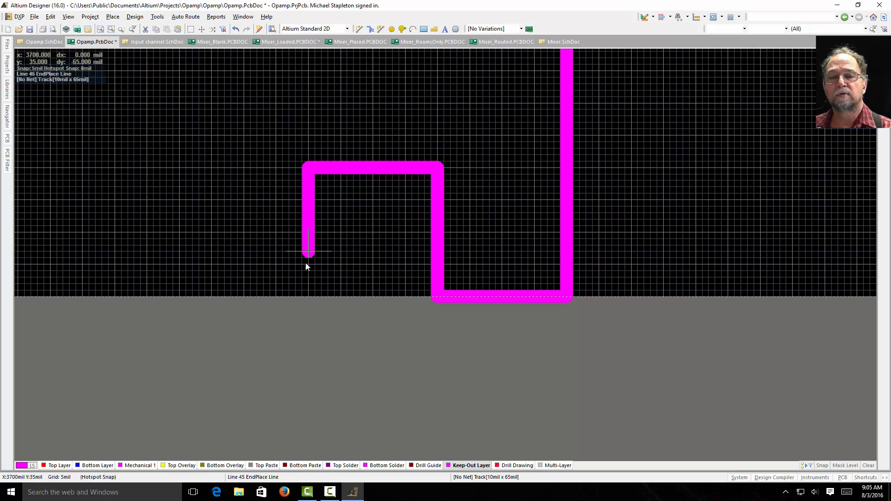
pyautogui.click(308, 296)
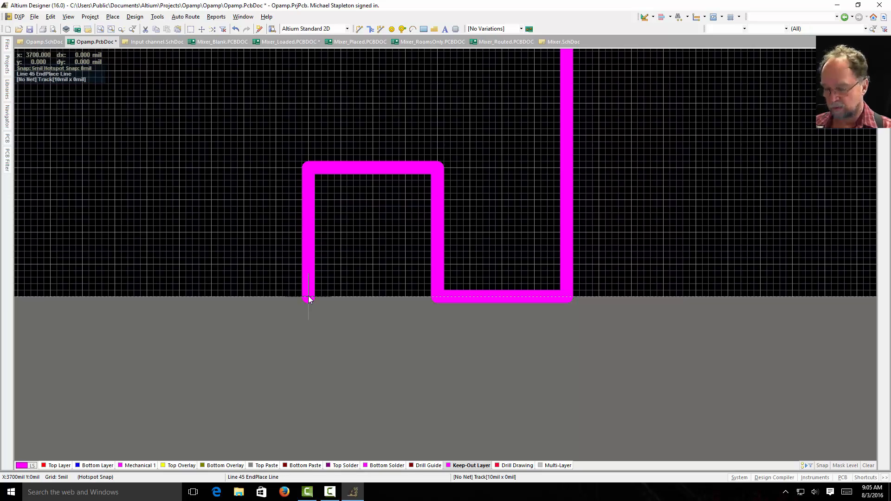
# Step: Close the keep-out outline with a 3700 mil line from the notch along the lower edge back to the origin, and end line placement
pyautogui.keyDown('ctrl'); pyautogui.scroll(-2, 308, 296); pyautogui.keyUp('ctrl')
pyautogui.keyDown('ctrl'); pyautogui.scroll(-2, 308, 296); pyautogui.keyUp('ctrl')
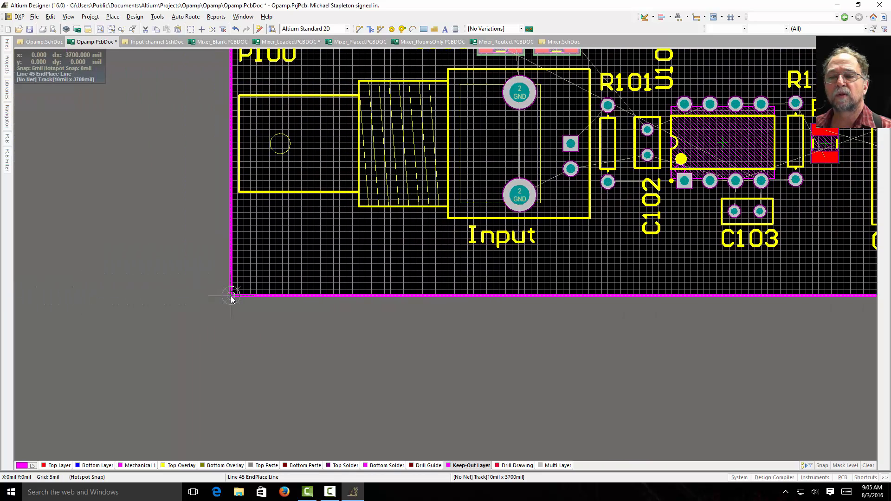
pyautogui.keyDown('ctrl'); pyautogui.scroll(1, 230, 295); pyautogui.keyUp('ctrl')
pyautogui.keyDown('ctrl'); pyautogui.scroll(4, 232, 296); pyautogui.keyUp('ctrl')
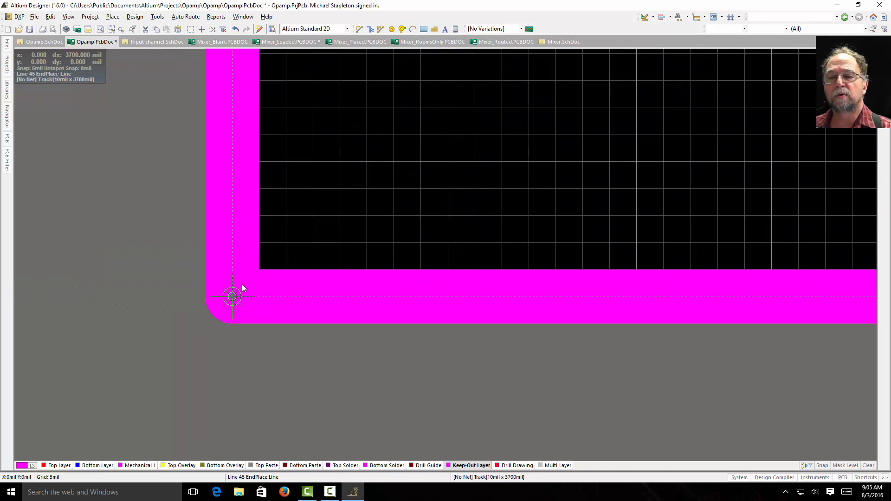
pyautogui.click(232, 297)
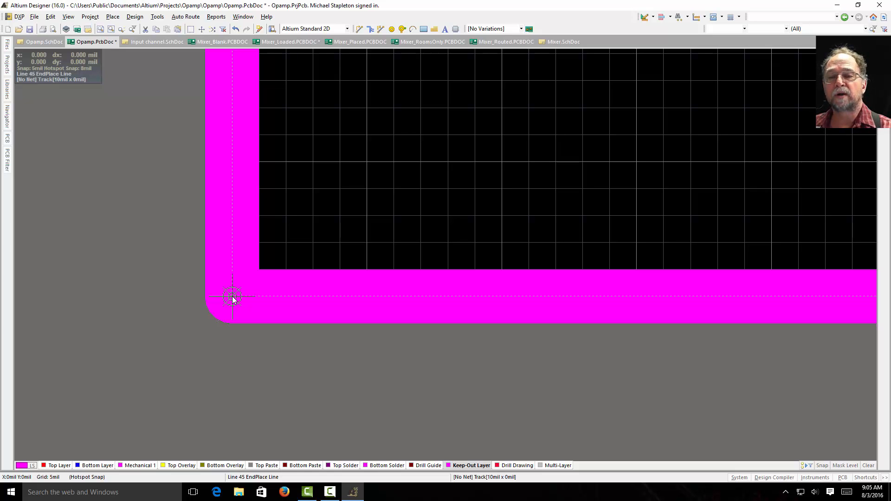
pyautogui.rightClick(232, 299)
pyautogui.rightClick(232, 298)
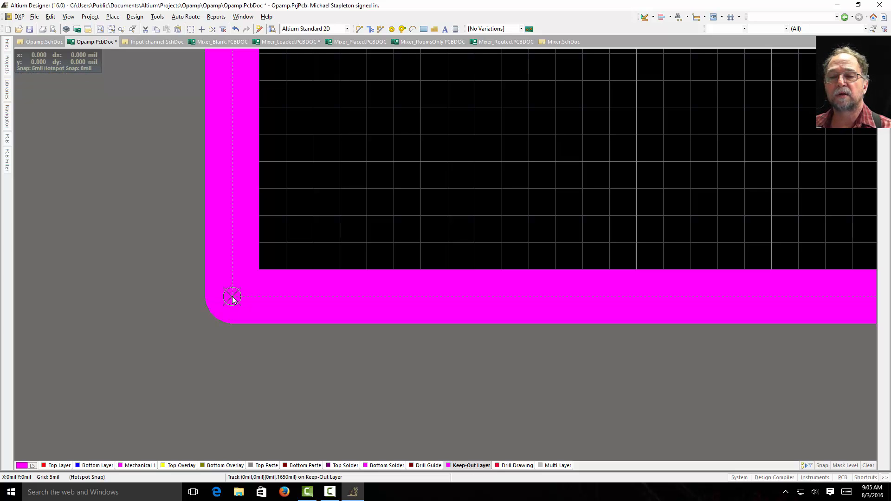
# Step: Select all connected lines of the keep-out outline, define the board shape from them, then clear the selection and fit the board in view
pyautogui.click(100, 31)
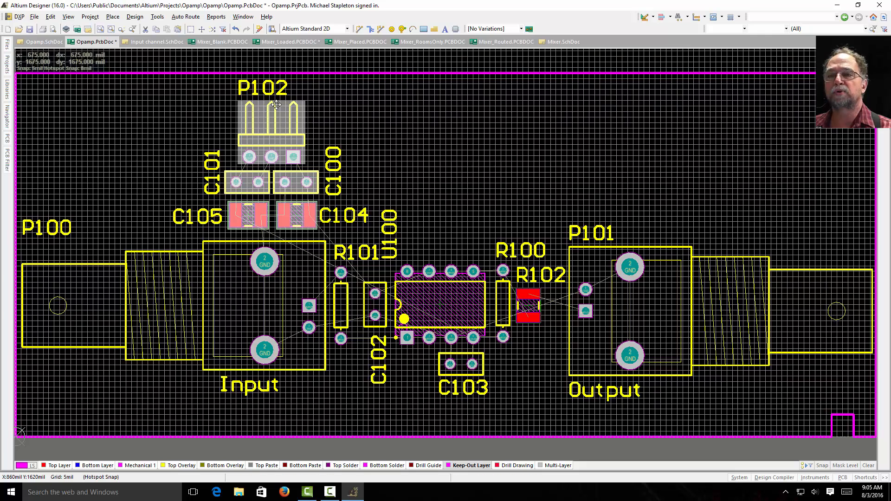
pyautogui.keyDown('ctrl'); pyautogui.scroll(-1, 507, 172); pyautogui.keyUp('ctrl')
pyautogui.keyDown('ctrl'); pyautogui.scroll(-3, 508, 177); pyautogui.keyUp('ctrl')
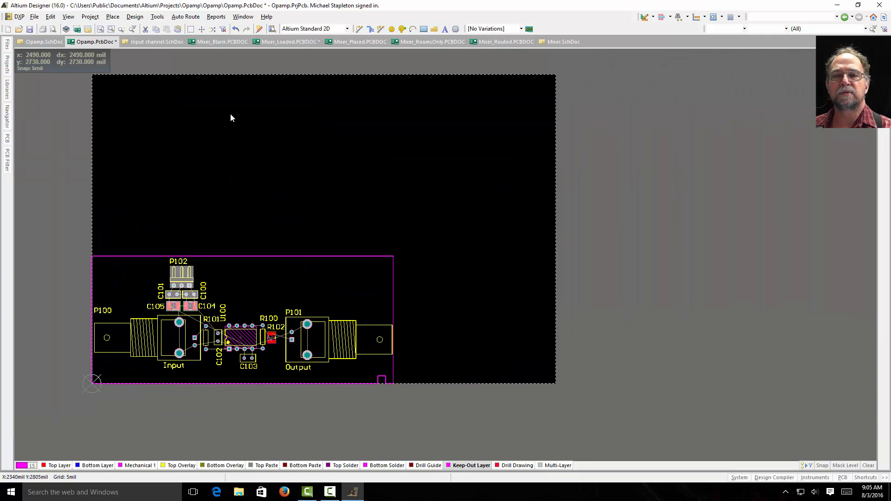
pyautogui.click(306, 256)
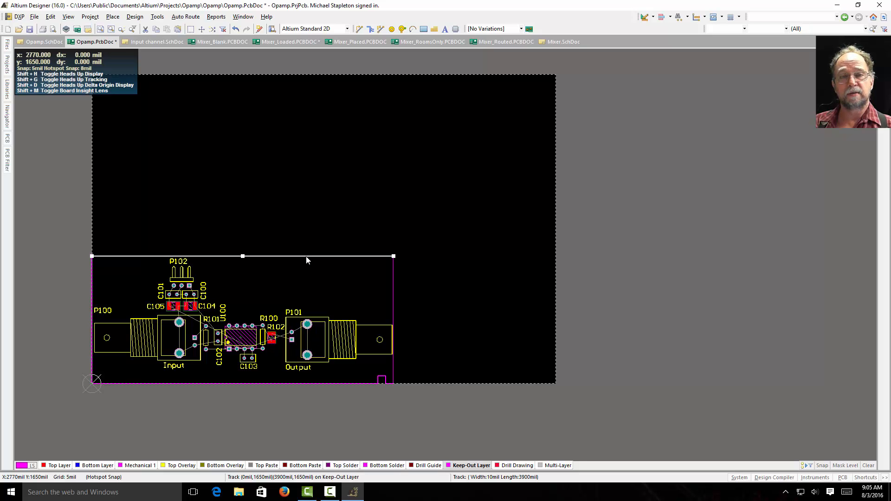
pyautogui.press('Tab')
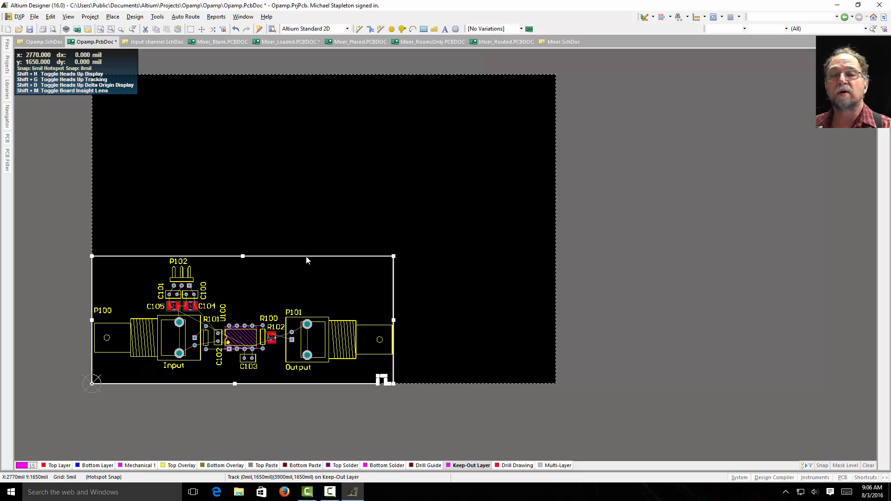
pyautogui.click(133, 18)
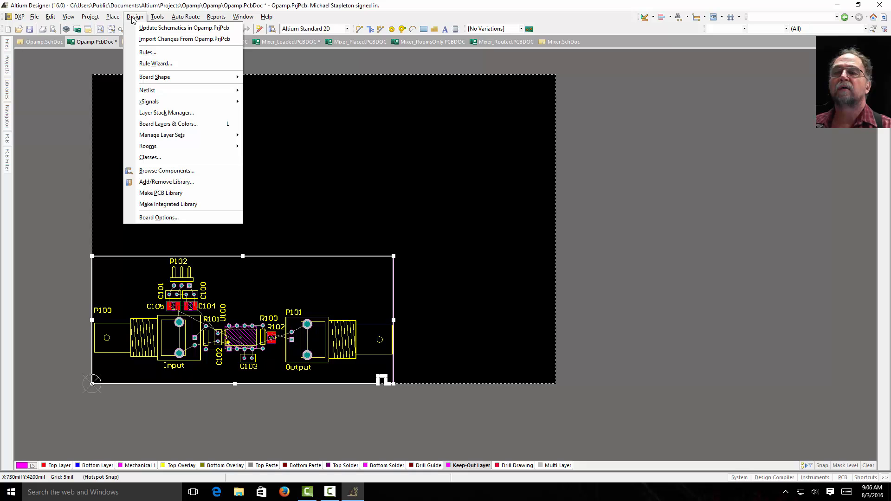
pyautogui.moveTo(173, 80)
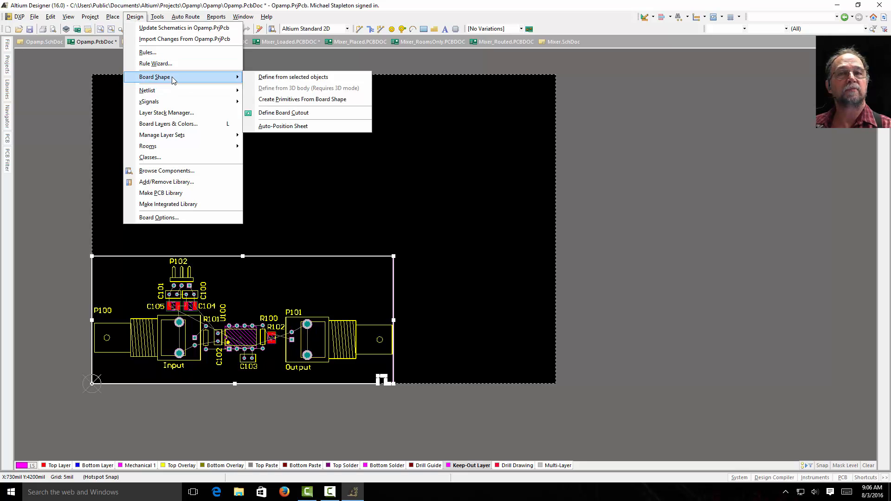
pyautogui.click(275, 78)
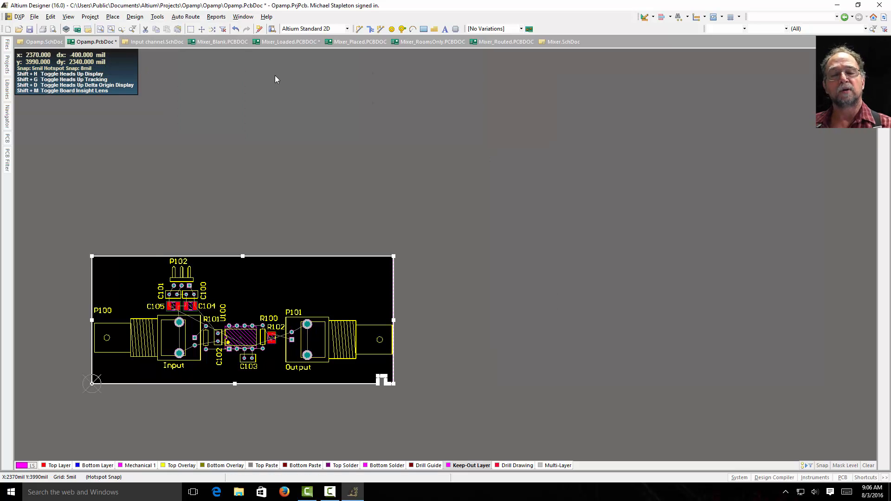
pyautogui.click(275, 79)
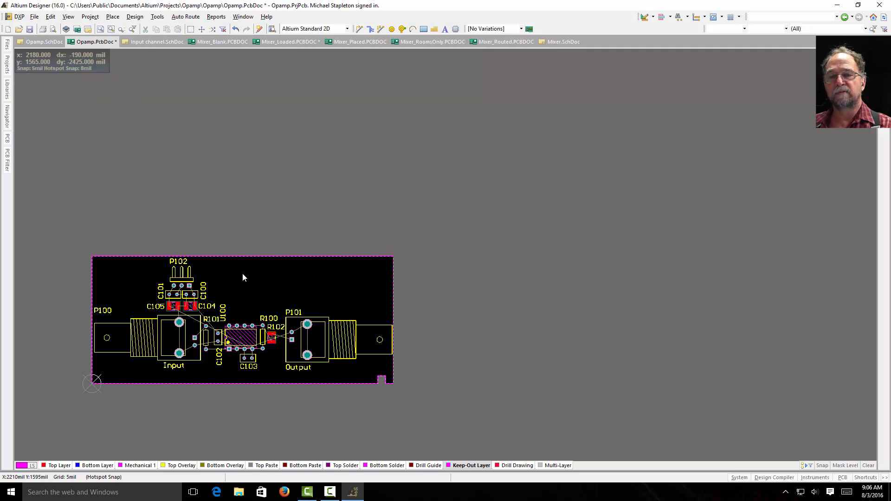
pyautogui.click(100, 29)
pyautogui.click(102, 33)
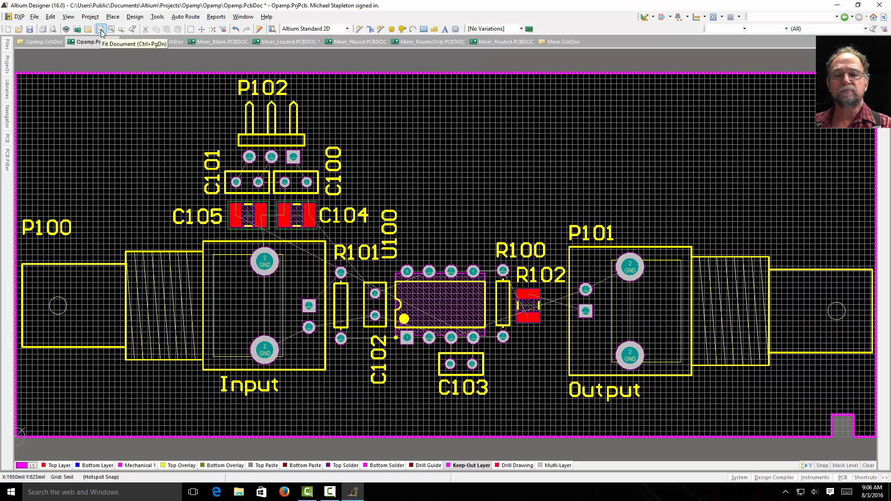